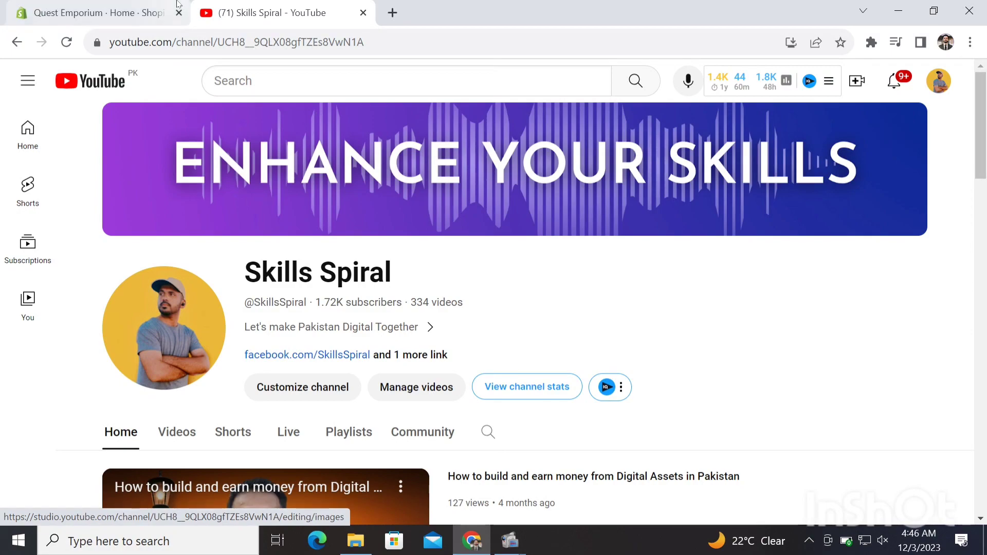
Switch to the Shopify admin and open the store's product list
{"action": "left_click", "coordinate": [127, 4]}
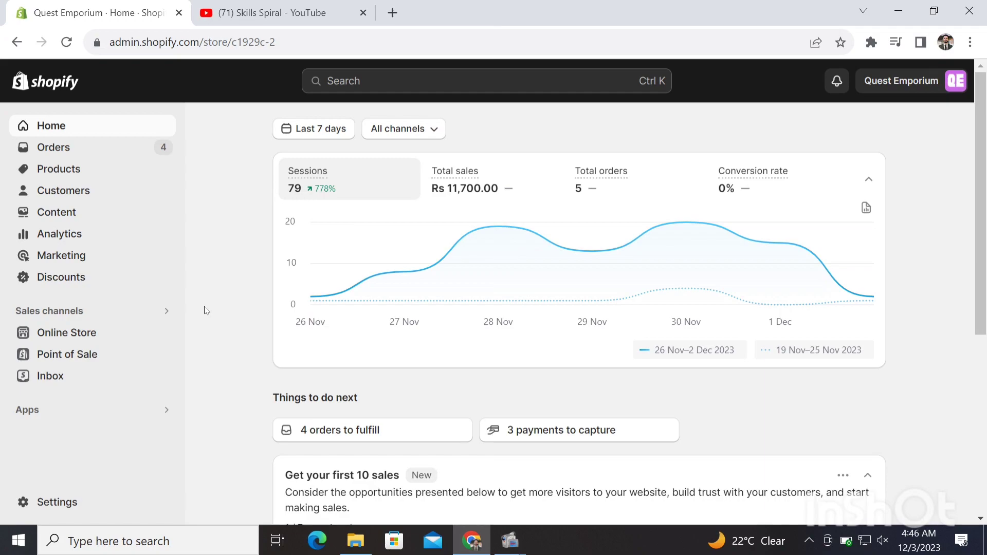
{"action": "left_click", "coordinate": [73, 168]}
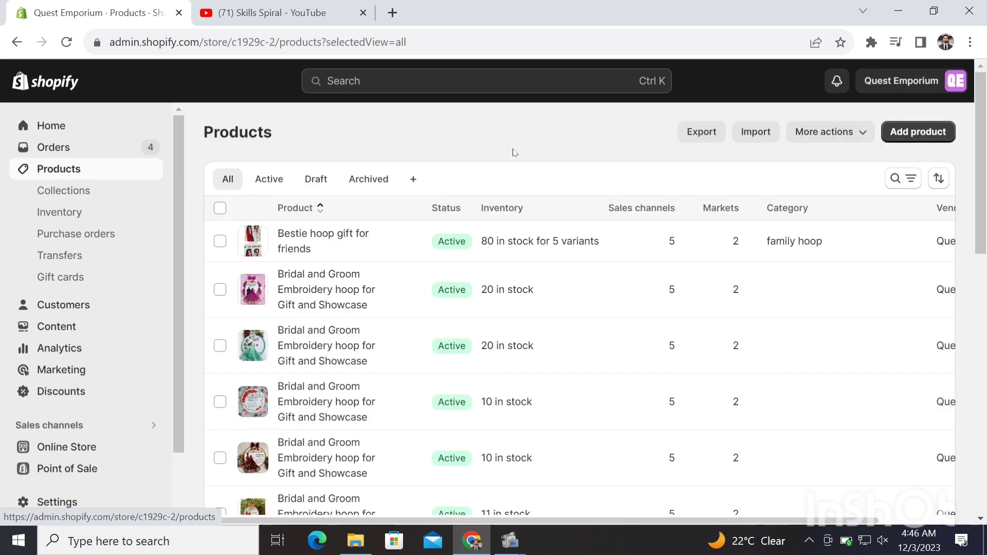
{"action": "scroll", "coordinate": [512, 151], "scroll_direction": "down", "scroll_amount": 1}
{"action": "scroll", "coordinate": [512, 151], "scroll_direction": "up", "scroll_amount": 1}
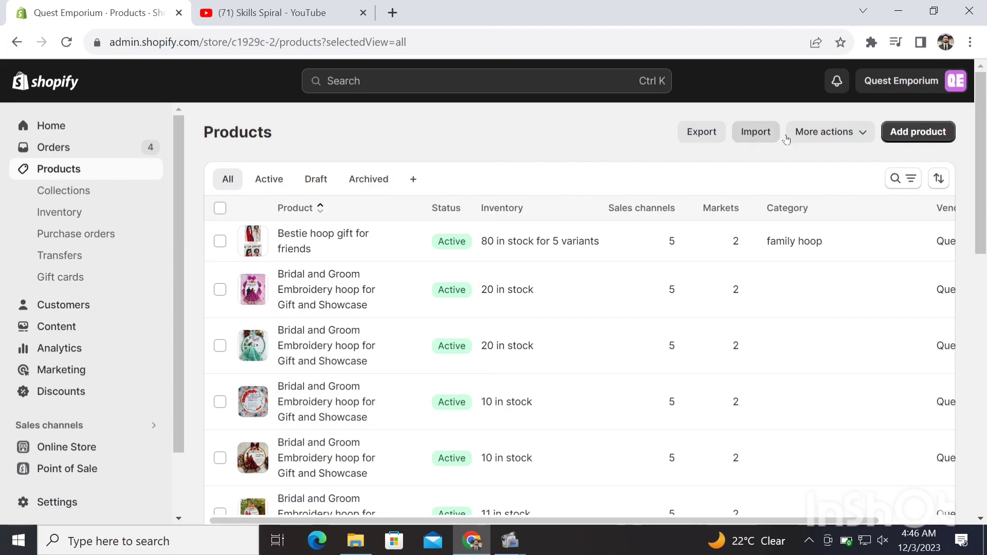
{"action": "left_click", "coordinate": [765, 141]}
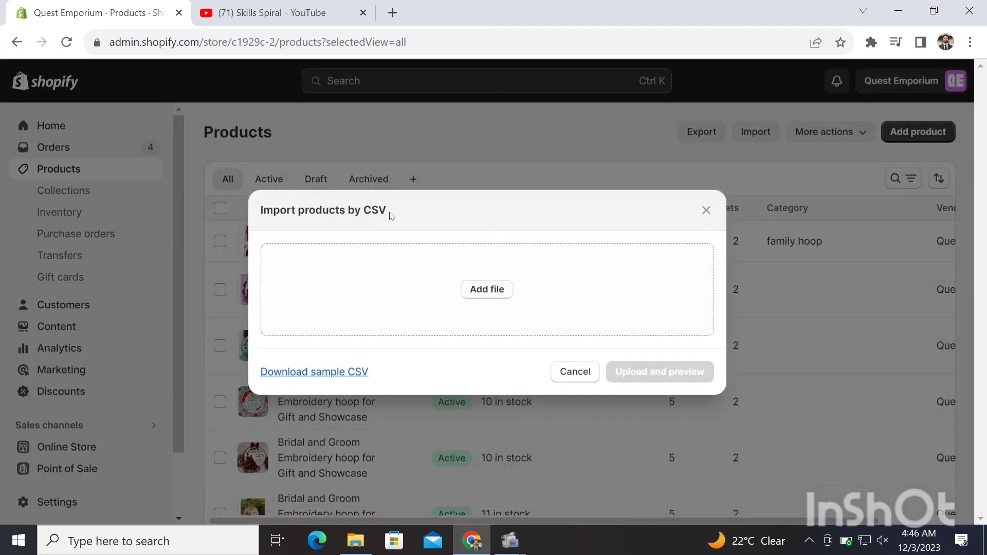
{"action": "left_click_drag", "start_coordinate": [391, 215], "coordinate": [266, 231]}
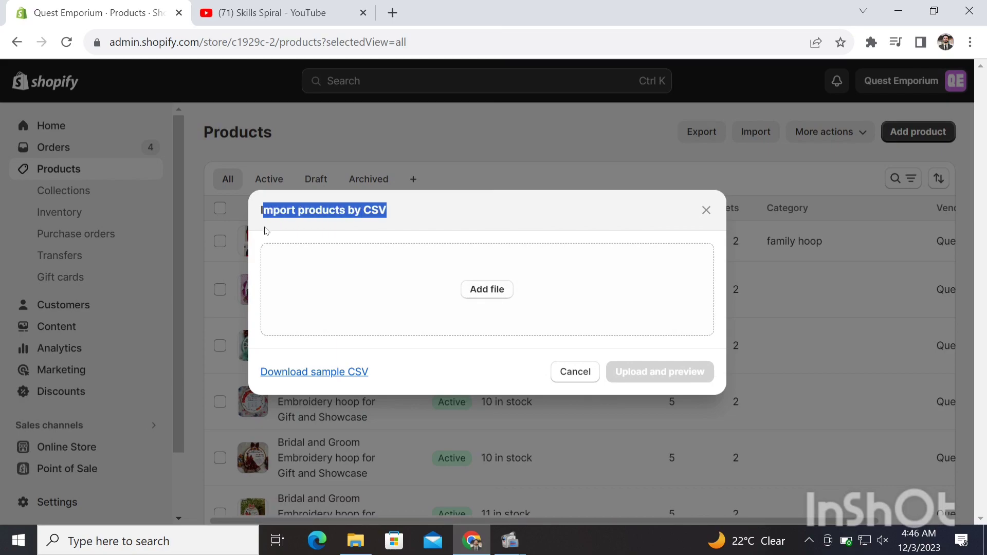
{"action": "left_click", "coordinate": [425, 377]}
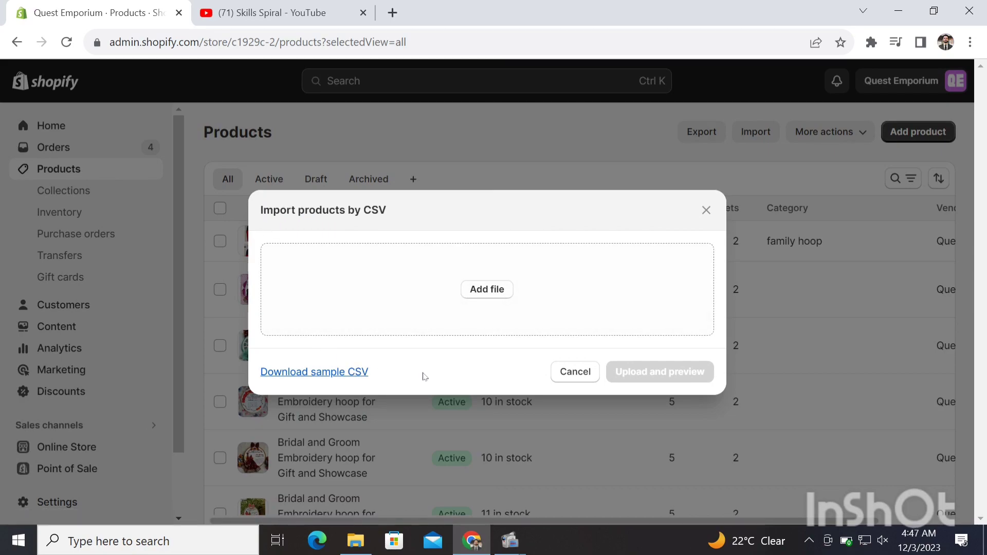
{"action": "left_click", "coordinate": [574, 372]}
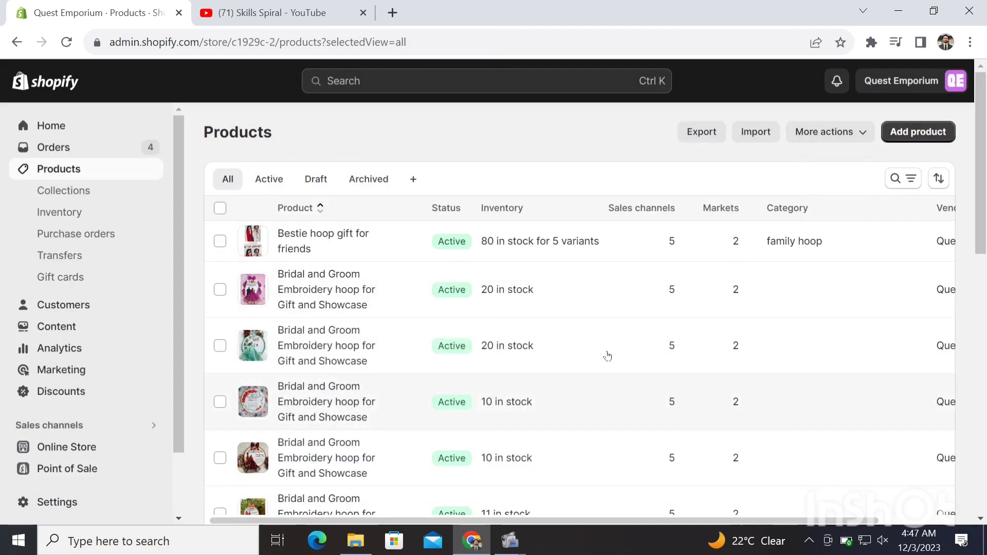
Start a new product and title it "Handmade Embroidery hoop", correcting the spelling of Embroidery
{"action": "left_click", "coordinate": [918, 133]}
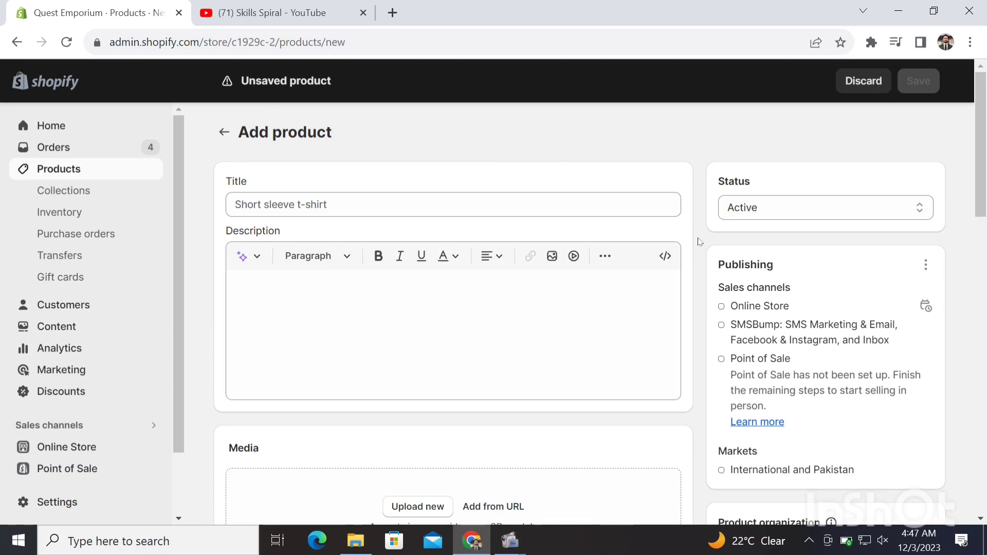
{"action": "scroll", "coordinate": [700, 242], "scroll_direction": "down", "scroll_amount": 1}
{"action": "scroll", "coordinate": [700, 243], "scroll_direction": "up", "scroll_amount": 1}
{"action": "left_click", "coordinate": [322, 209]}
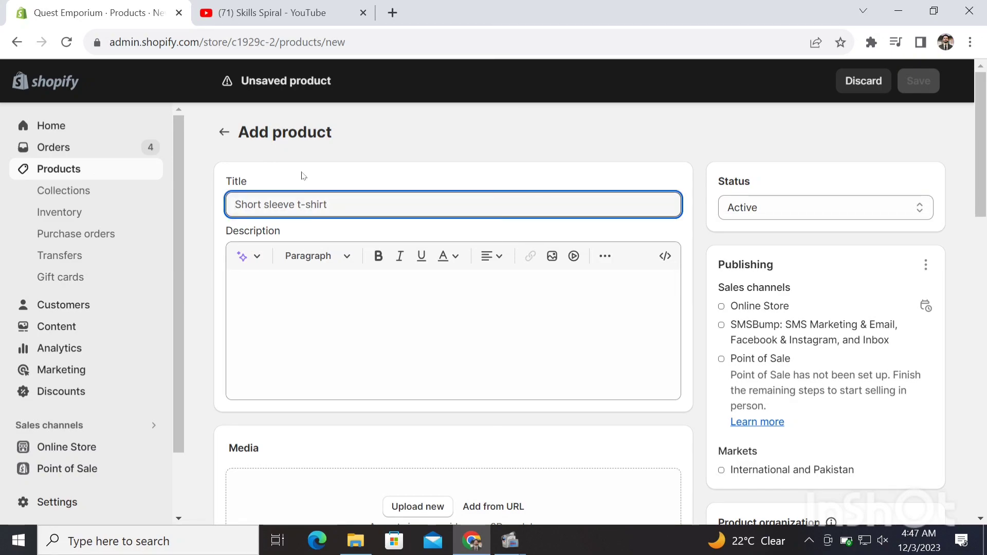
{"action": "left_click", "coordinate": [299, 199]}
{"action": "type", "text": "Handmade"}
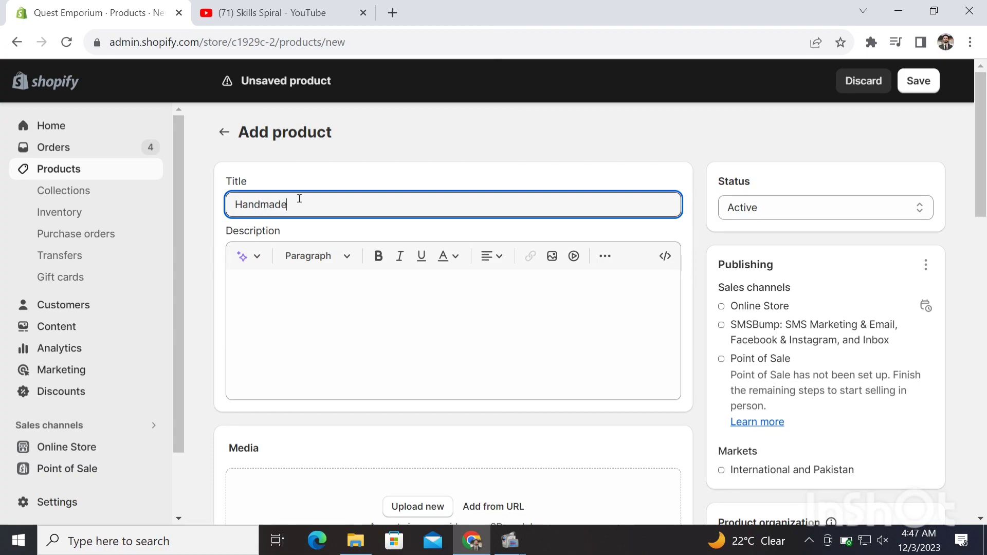
{"action": "type", "text": " Embrioidery hoop"}
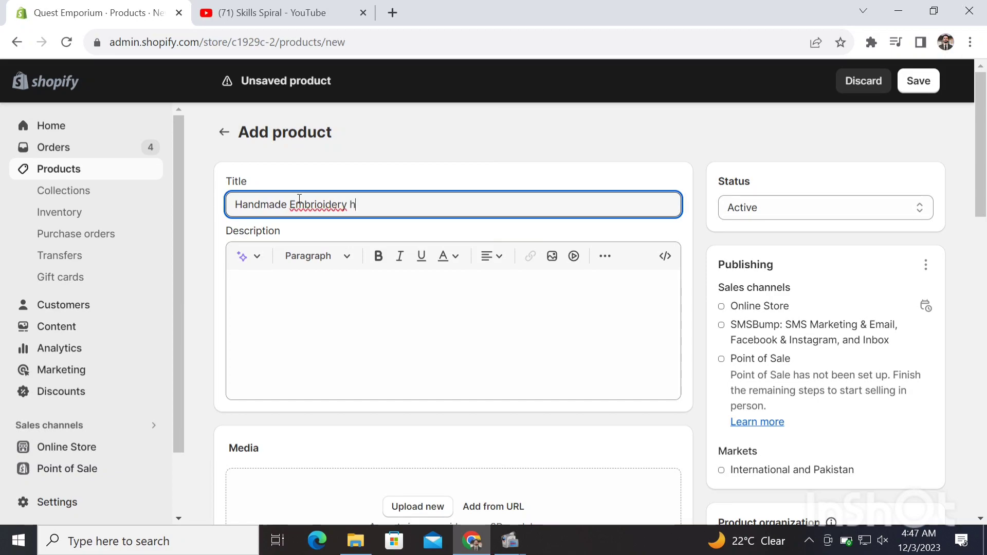
{"action": "right_click", "coordinate": [300, 204]}
{"action": "left_click", "coordinate": [355, 214]}
{"action": "left_click", "coordinate": [697, 307]}
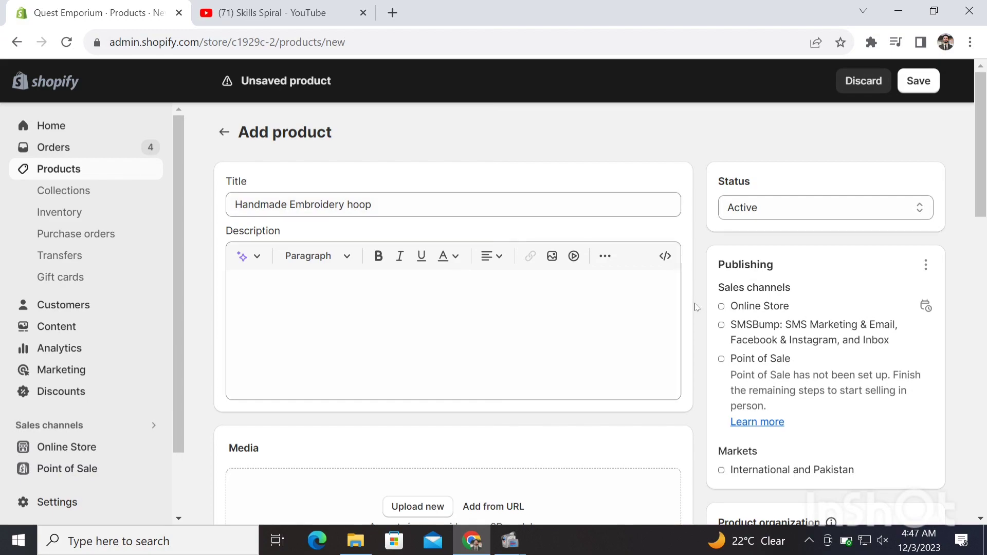
Copy the product title into the description as its first line and start a new line below it
{"action": "scroll", "coordinate": [697, 306], "scroll_direction": "down", "scroll_amount": 2}
{"action": "left_click_drag", "start_coordinate": [423, 107], "coordinate": [126, 148]}
{"action": "key", "text": "ctrl+c"}
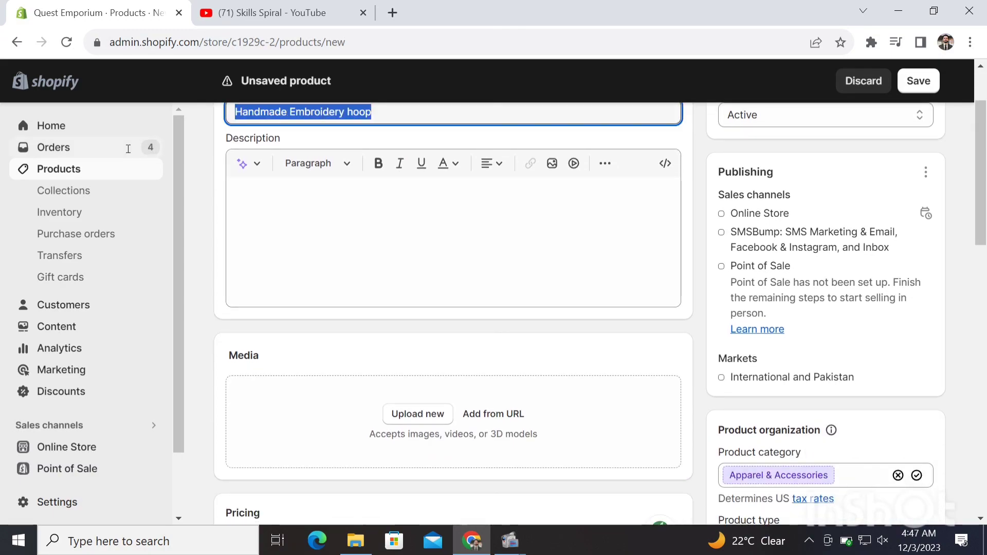
{"action": "left_click", "coordinate": [294, 201]}
{"action": "key", "text": "ctrl+v"}
{"action": "key", "text": "Return"}
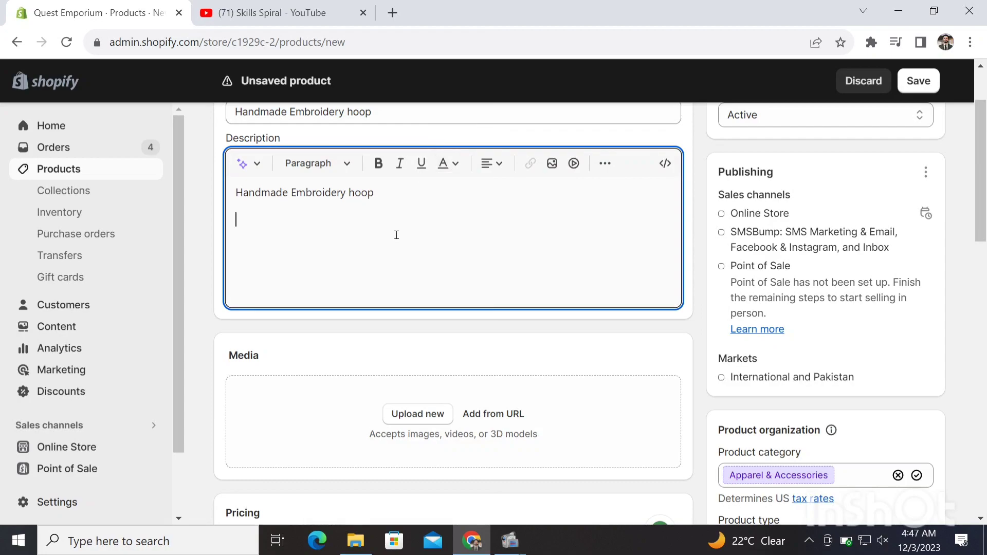
Write "100% handmade" as the second line of the product description
{"action": "type", "text": "1"}
{"action": "type", "text": "00&"}
{"action": "type", "text": "*"}
{"action": "type", "text": "^%"}
{"action": "key", "text": "BackSpace"}
{"action": "key", "text": "BackSpace"}
{"action": "key", "text": "BackSpace"}
{"action": "type", "text": "% gandmade"}
{"action": "key", "text": "Left"}
{"action": "key", "text": "Left"}
{"action": "key", "text": "Left"}
{"action": "key", "text": "Left"}
{"action": "key", "text": "Left"}
{"action": "key", "text": "Left"}
{"action": "key", "text": "Left"}
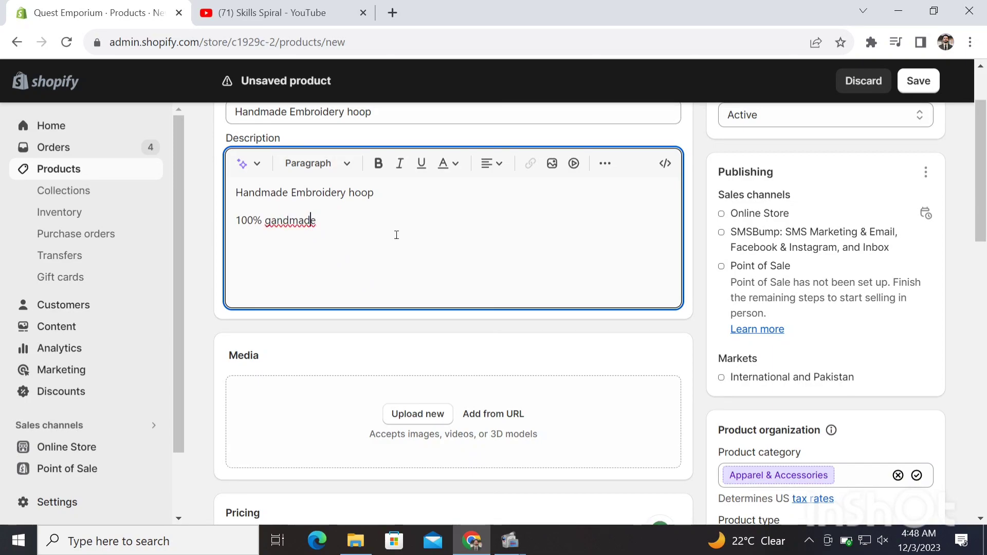
{"action": "key", "text": "BackSpace"}
{"action": "type", "text": "h"}
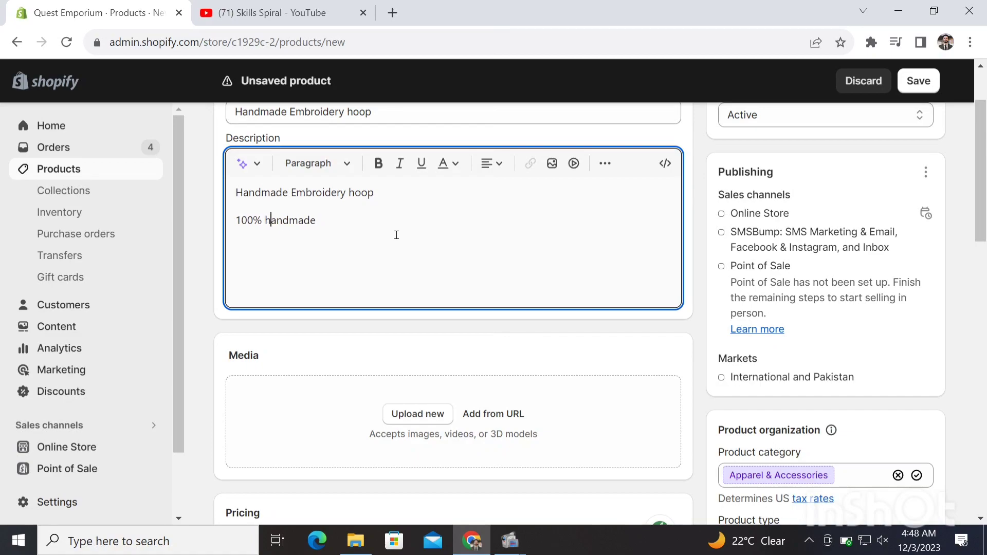
{"action": "left_click", "coordinate": [698, 357]}
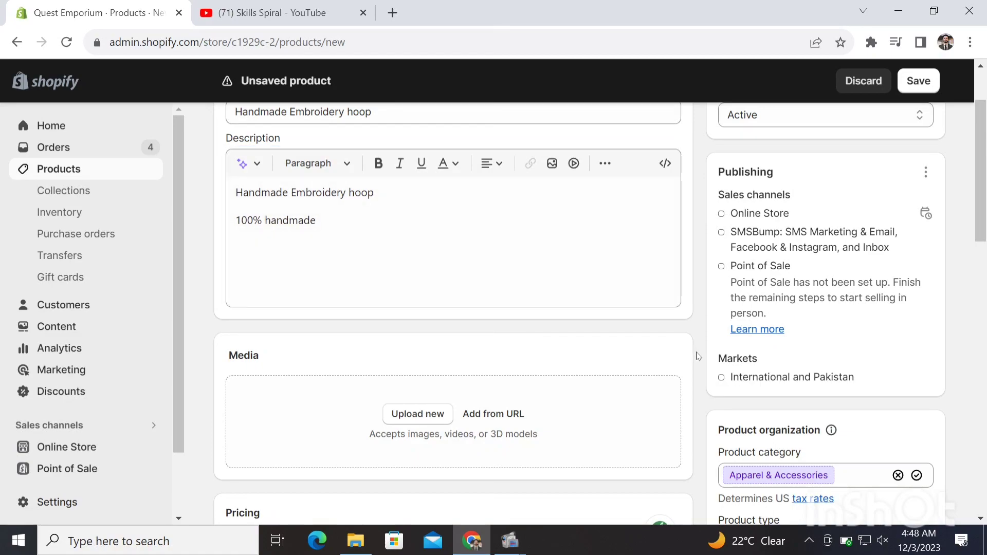
{"action": "scroll", "coordinate": [985, 165], "scroll_direction": "down", "scroll_amount": 1}
{"action": "left_click_drag", "start_coordinate": [985, 164], "coordinate": [984, 193]}
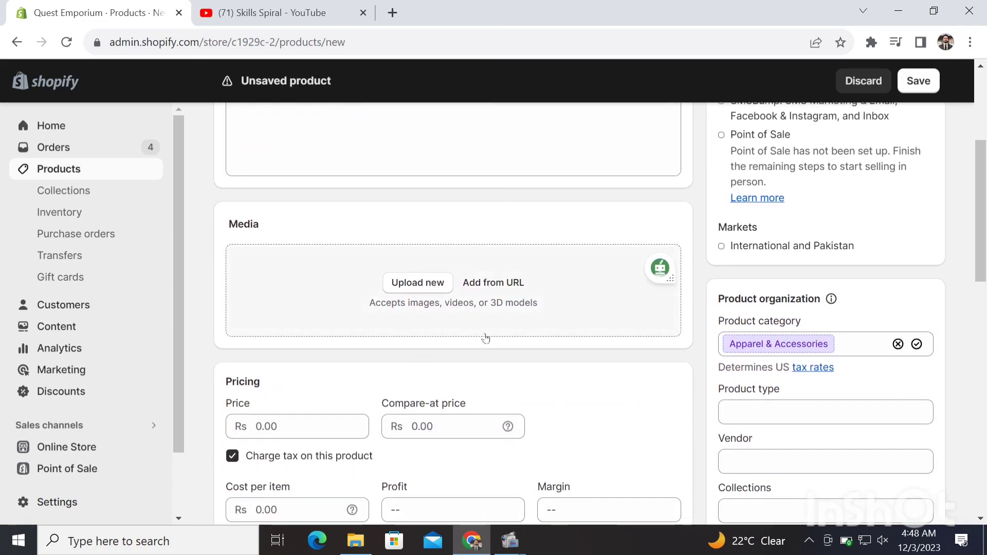
{"action": "left_click", "coordinate": [423, 282]}
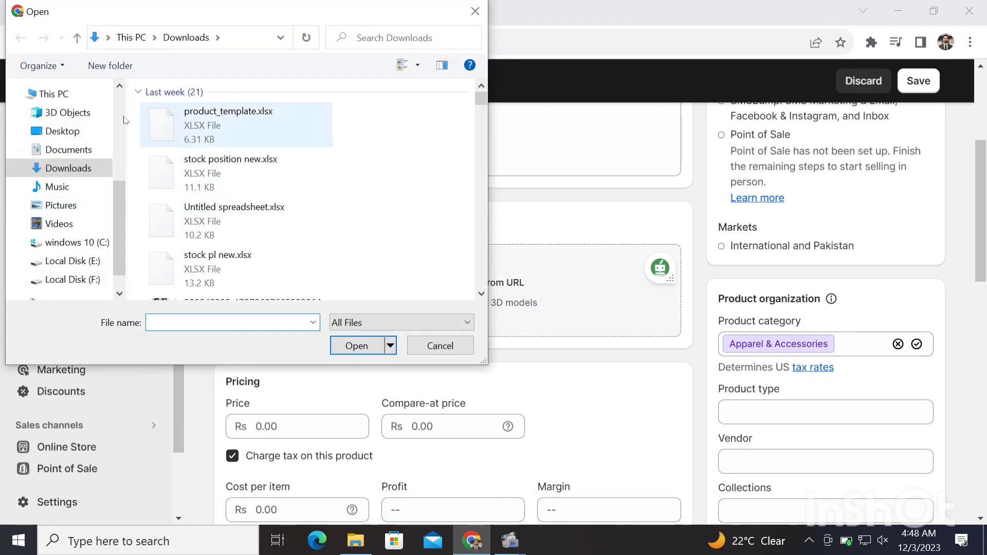
{"action": "left_click", "coordinate": [84, 129]}
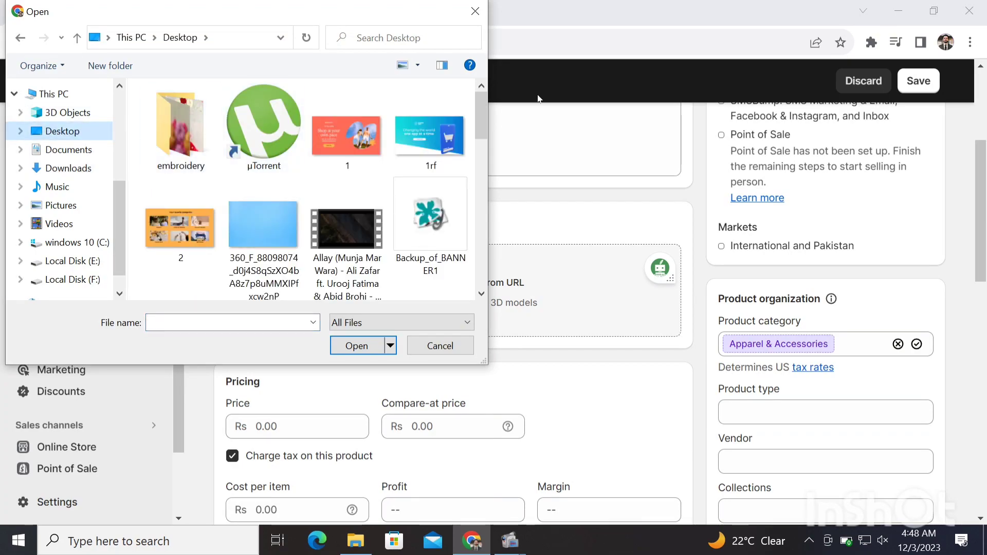
{"action": "double_click", "coordinate": [197, 130]}
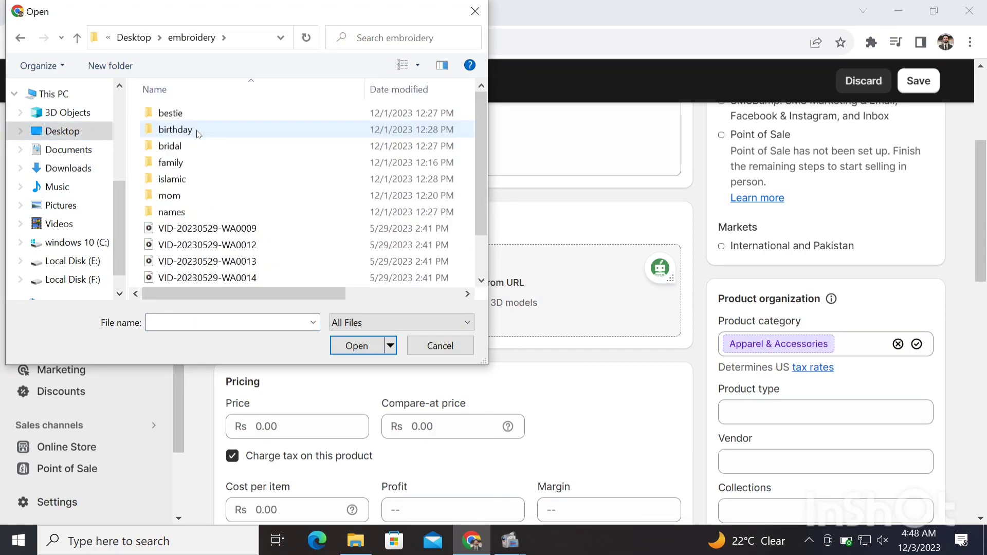
{"action": "double_click", "coordinate": [185, 180]}
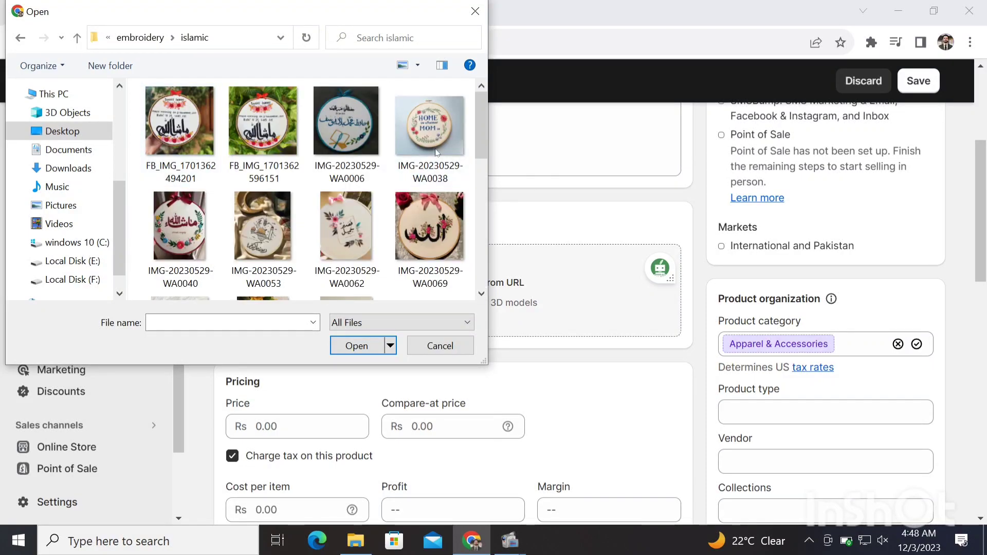
{"action": "left_click", "coordinate": [168, 123]}
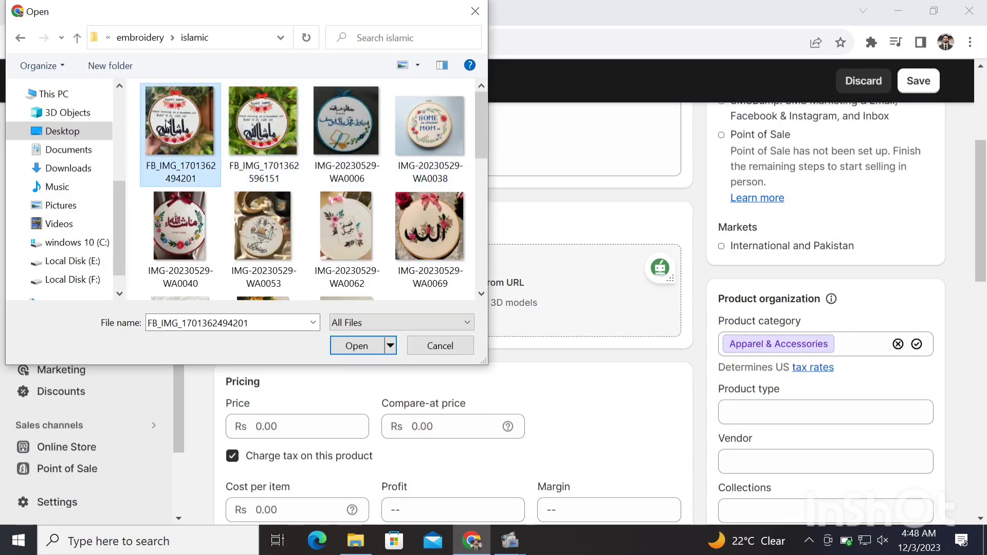
{"action": "left_click", "coordinate": [359, 344]}
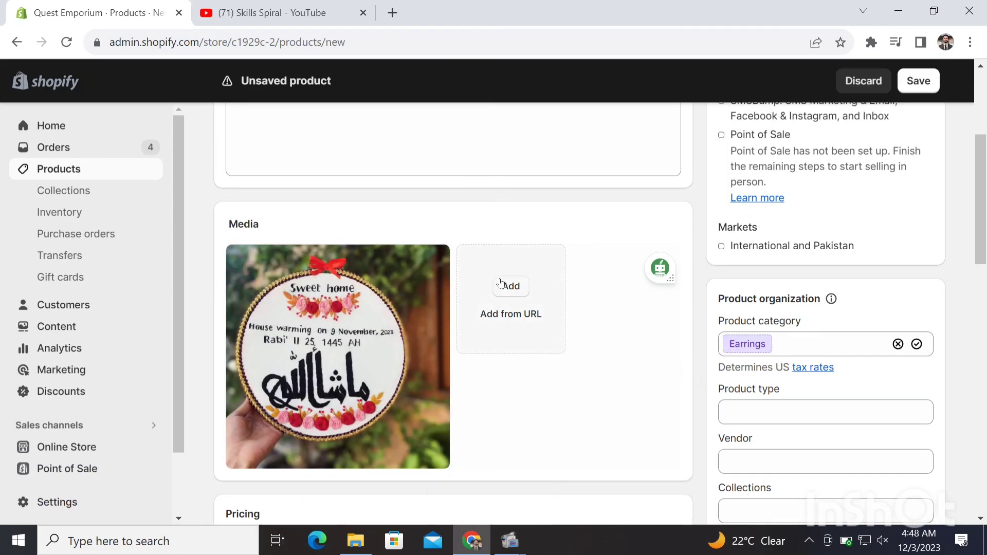
{"action": "left_click", "coordinate": [508, 296]}
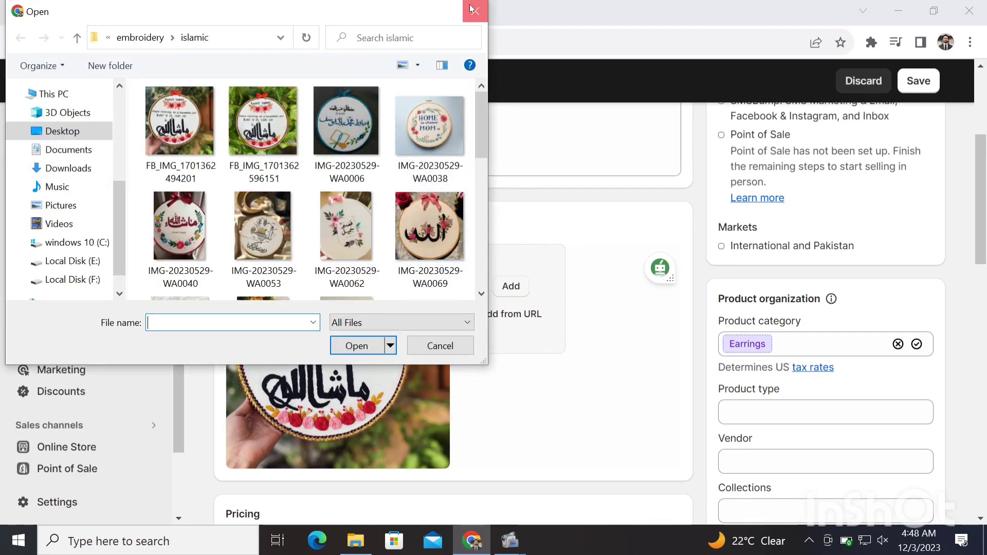
{"action": "left_click", "coordinate": [474, 11]}
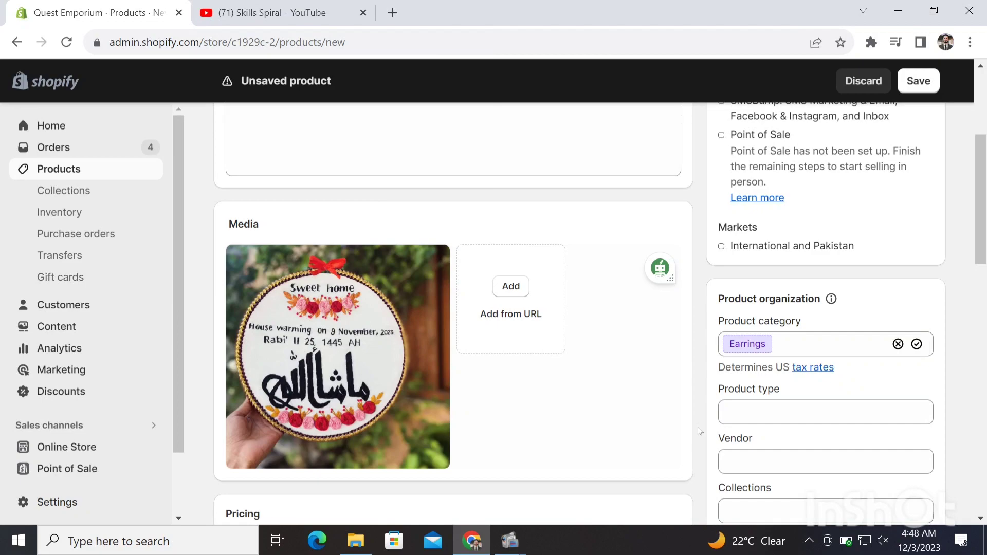
Set the product's price to Rs 2399
{"action": "scroll", "coordinate": [699, 431], "scroll_direction": "down", "scroll_amount": 5}
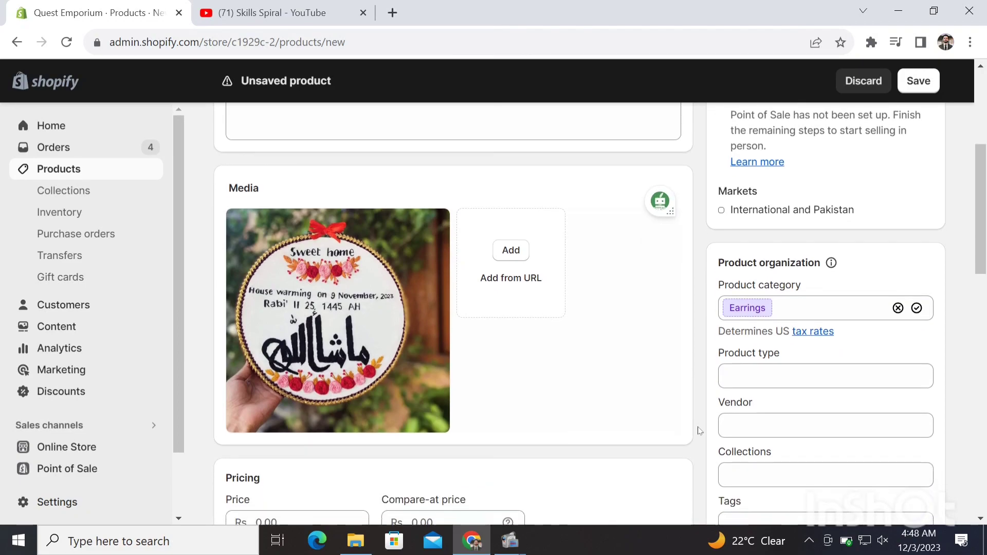
{"action": "scroll", "coordinate": [699, 431], "scroll_direction": "down", "scroll_amount": 1}
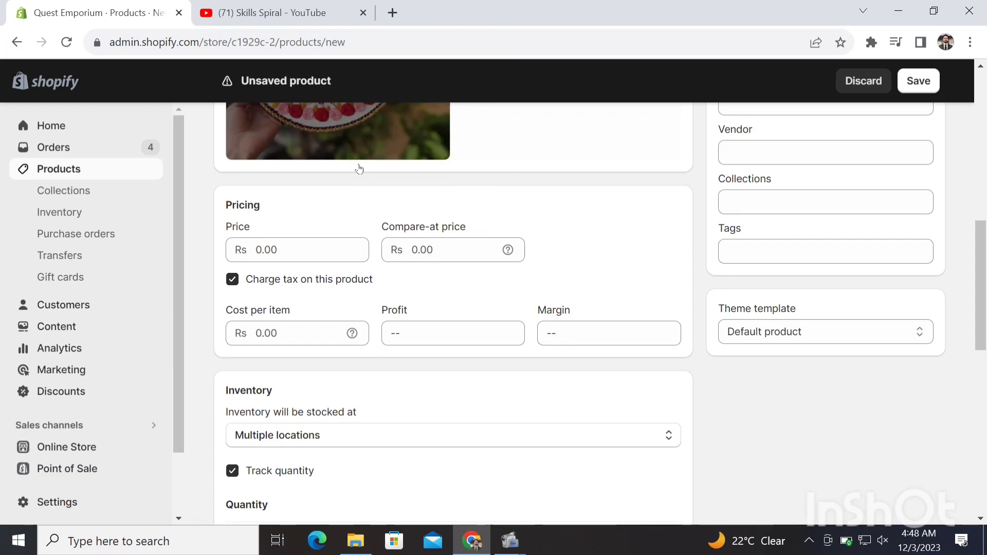
{"action": "left_click_drag", "start_coordinate": [268, 205], "coordinate": [170, 212]}
{"action": "left_click", "coordinate": [336, 216]}
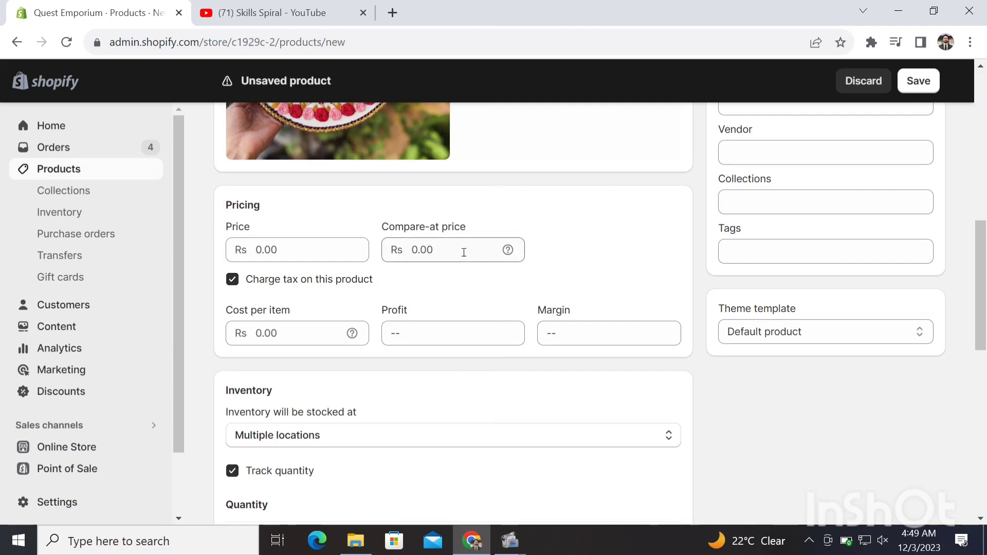
{"action": "left_click", "coordinate": [341, 256]}
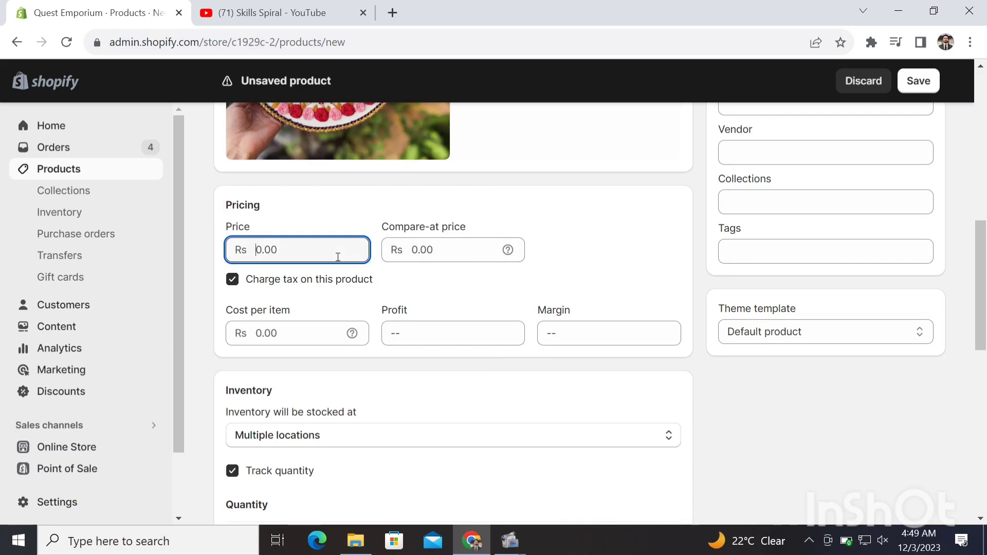
{"action": "left_click", "coordinate": [435, 248]}
{"action": "mouse_move", "coordinate": [508, 249]}
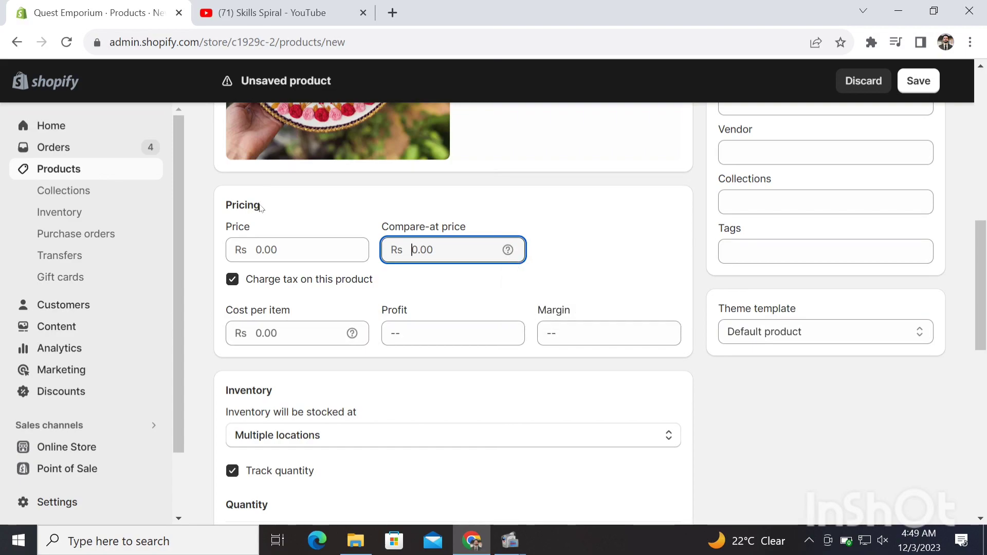
{"action": "left_click", "coordinate": [300, 214]}
{"action": "left_click", "coordinate": [304, 252]}
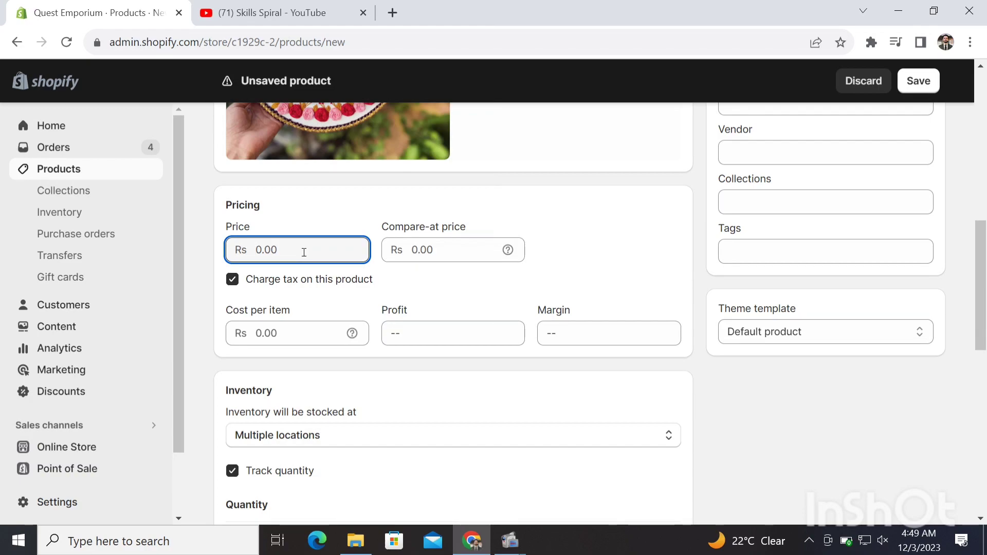
{"action": "type", "text": "2399"}
Set the product's compare-at price to Rs 3000
{"action": "left_click", "coordinate": [422, 248]}
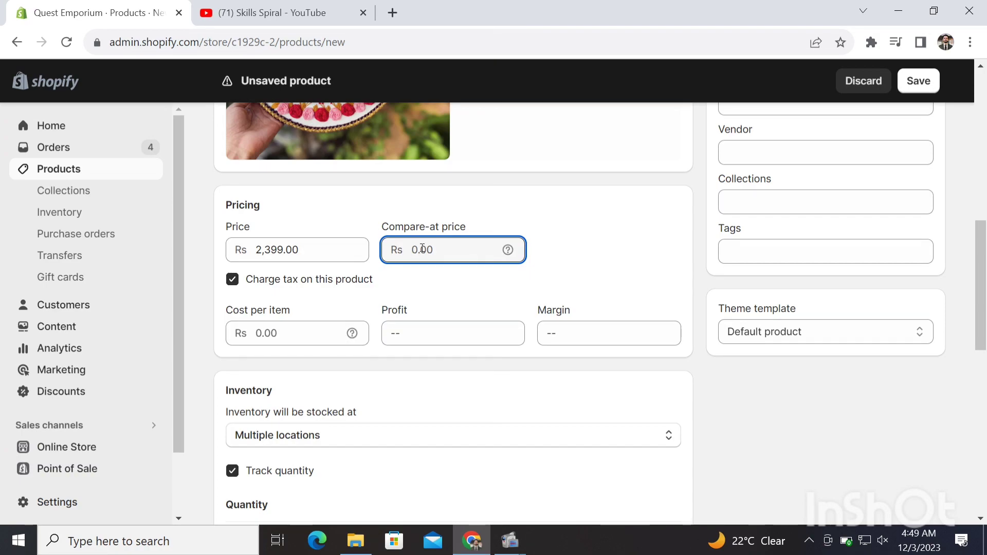
{"action": "type", "text": "3000"}
{"action": "left_click", "coordinate": [458, 282]}
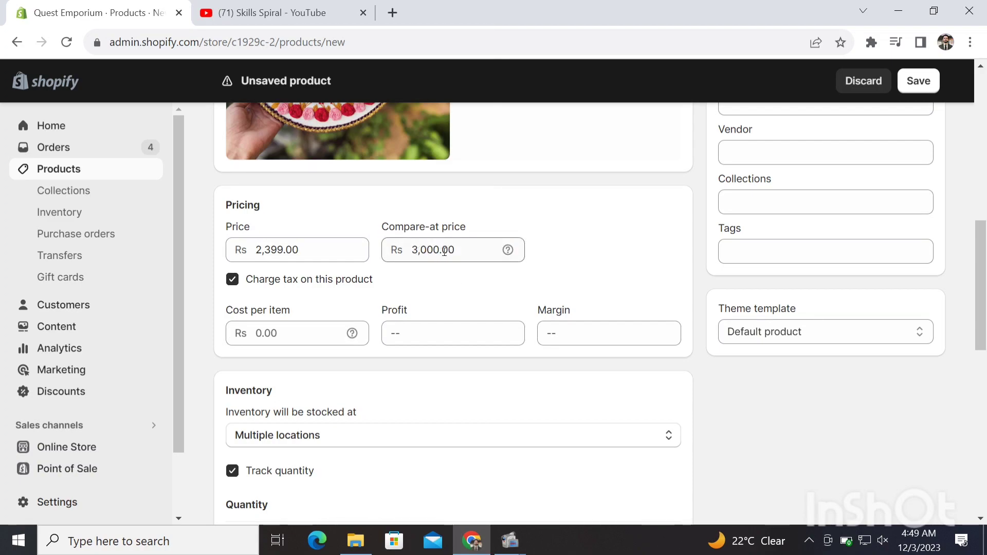
{"action": "left_click_drag", "start_coordinate": [459, 250], "coordinate": [338, 248]}
{"action": "left_click", "coordinate": [319, 248]}
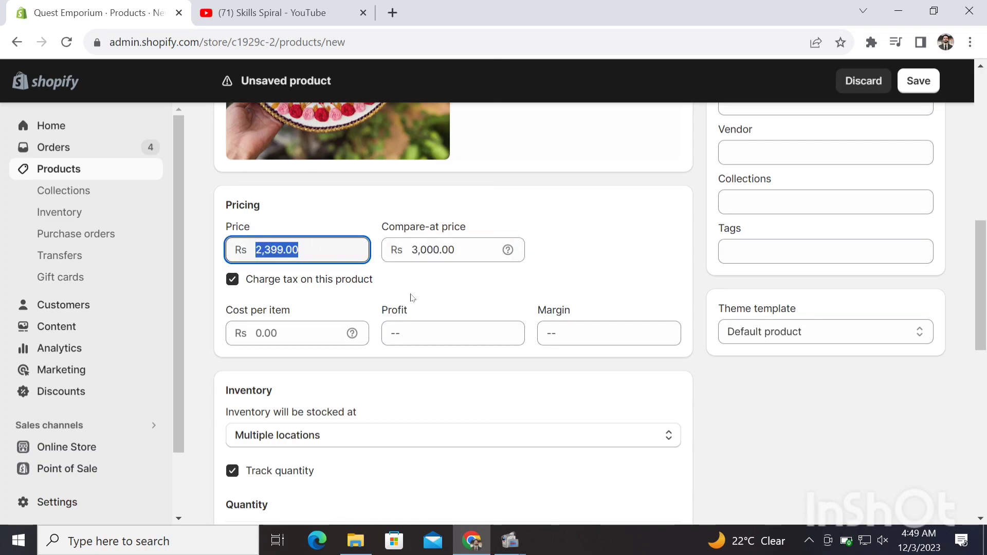
Turn off charging tax on this product in the pricing section
{"action": "left_click", "coordinate": [424, 300]}
{"action": "left_click", "coordinate": [238, 280]}
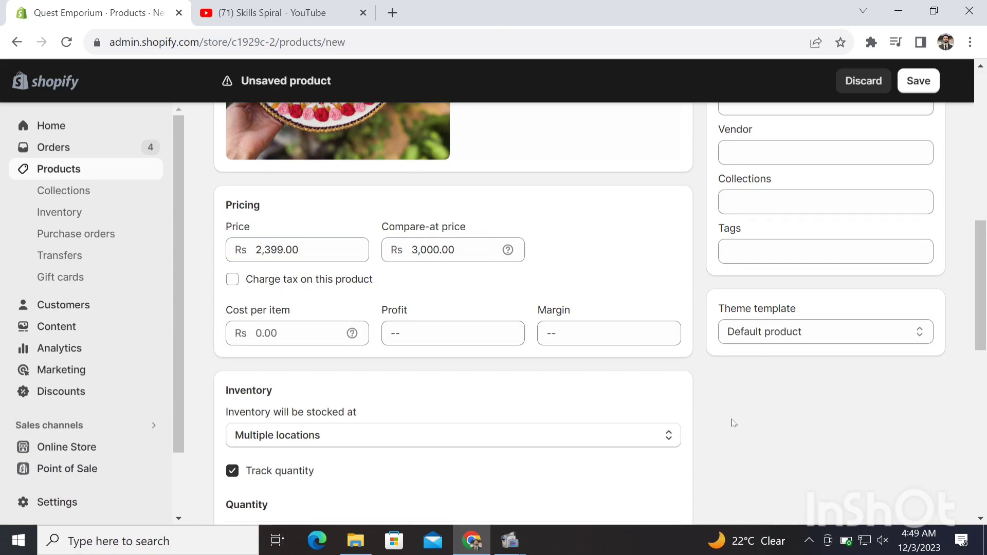
Check the stocking location choices, keep Multiple locations, and set the inventory quantity at Makli to 79
{"action": "scroll", "coordinate": [734, 423], "scroll_direction": "down", "scroll_amount": 4}
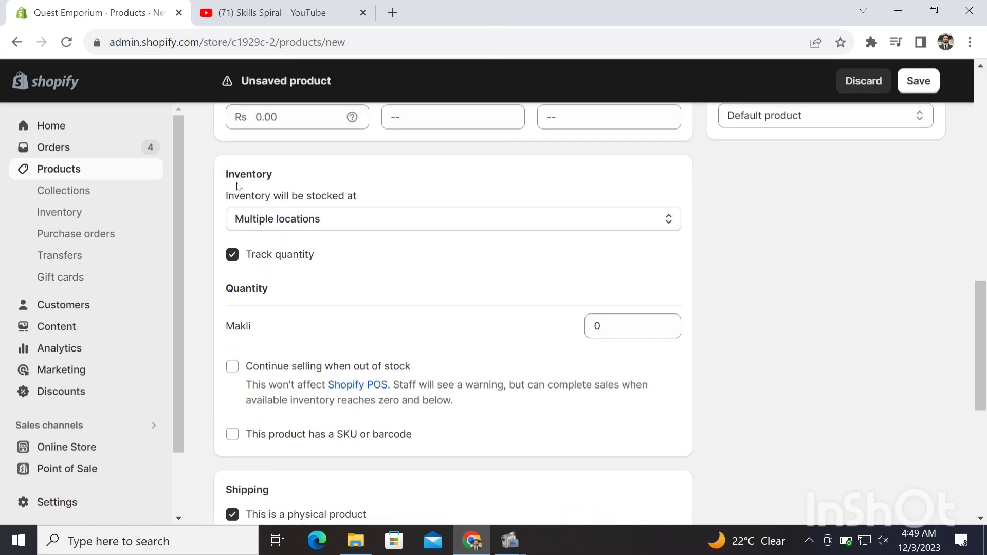
{"action": "left_click", "coordinate": [332, 218]}
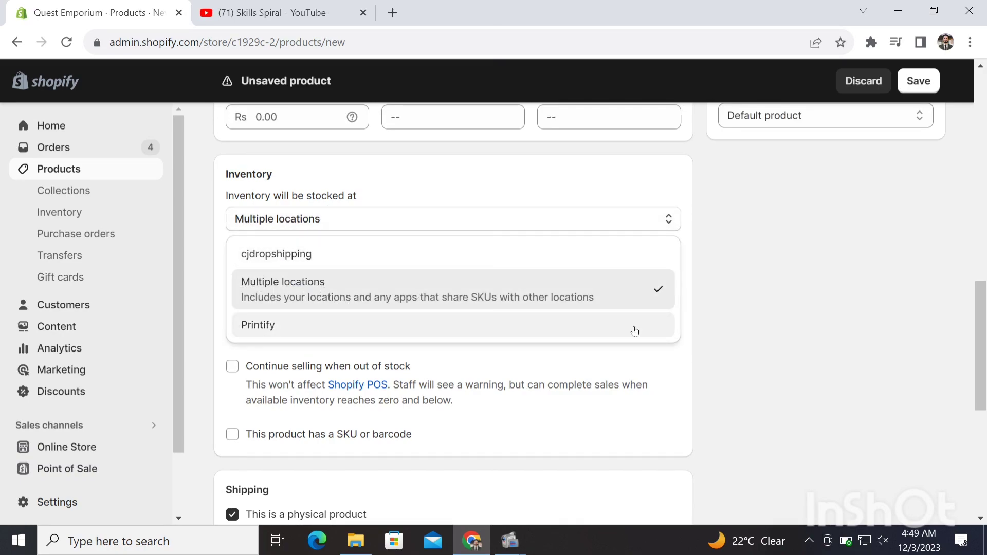
{"action": "left_click", "coordinate": [869, 357]}
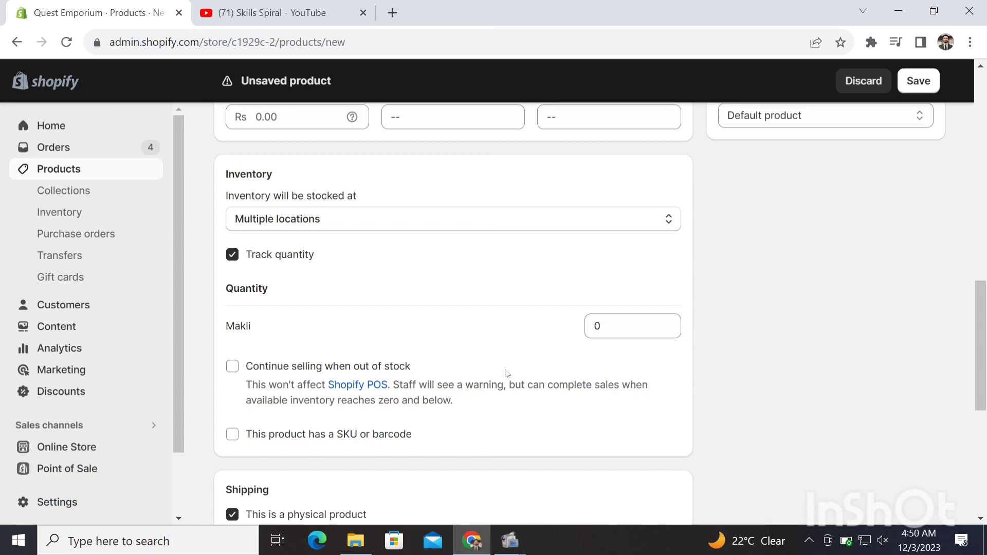
{"action": "left_click", "coordinate": [619, 327]}
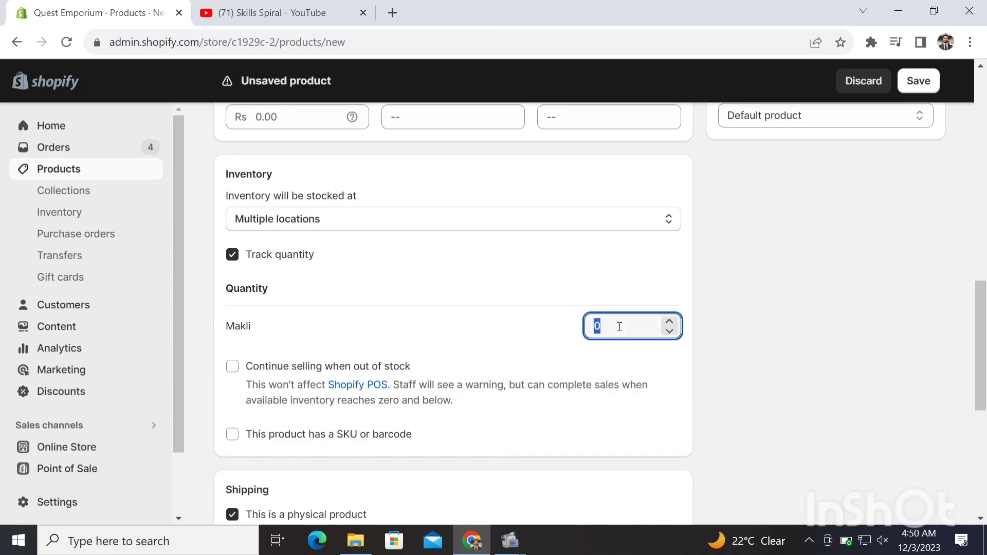
{"action": "type", "text": "79"}
{"action": "left_click", "coordinate": [810, 381]}
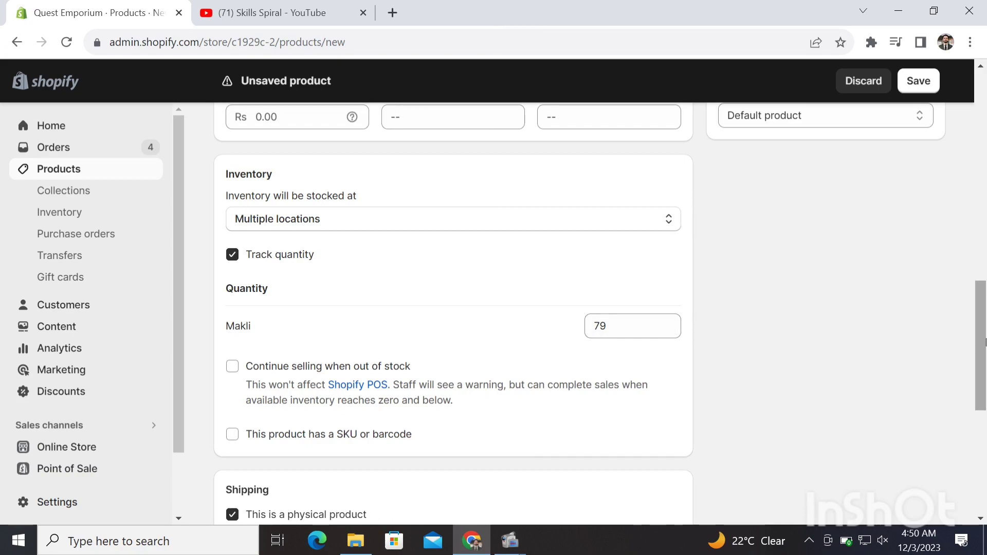
Set the product's shipping weight to 20 g
{"action": "left_click_drag", "start_coordinate": [984, 341], "coordinate": [984, 426]}
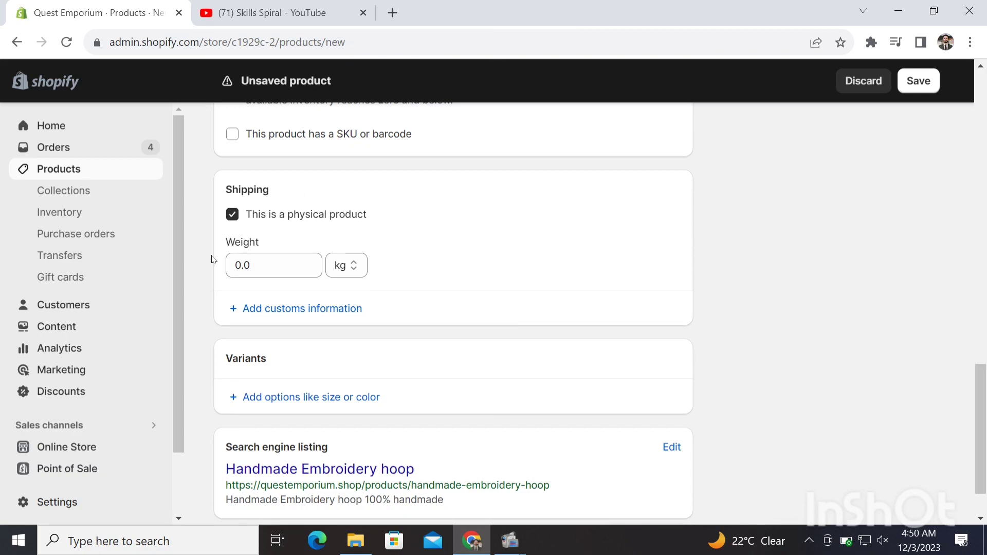
{"action": "double_click", "coordinate": [254, 272]}
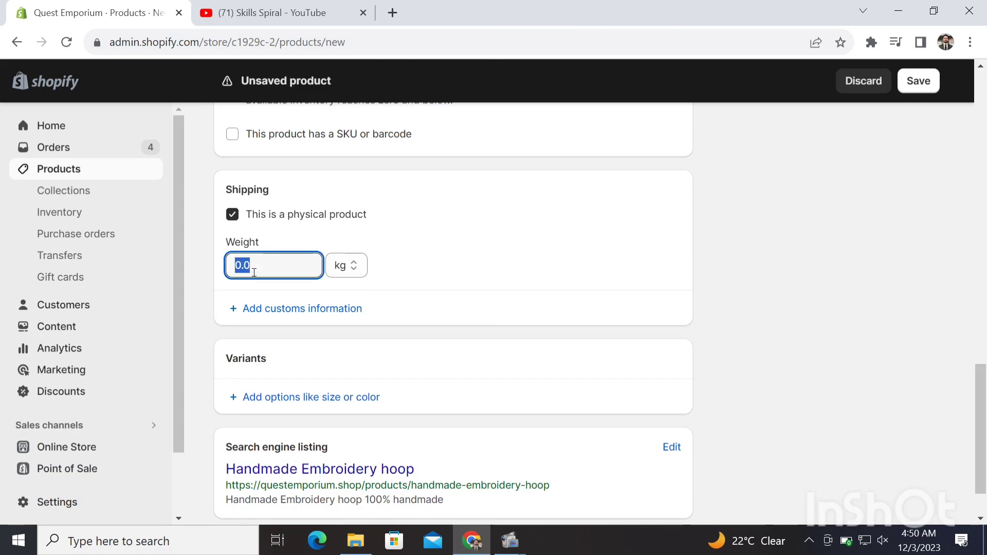
{"action": "left_click", "coordinate": [344, 266]}
{"action": "left_click", "coordinate": [342, 325]}
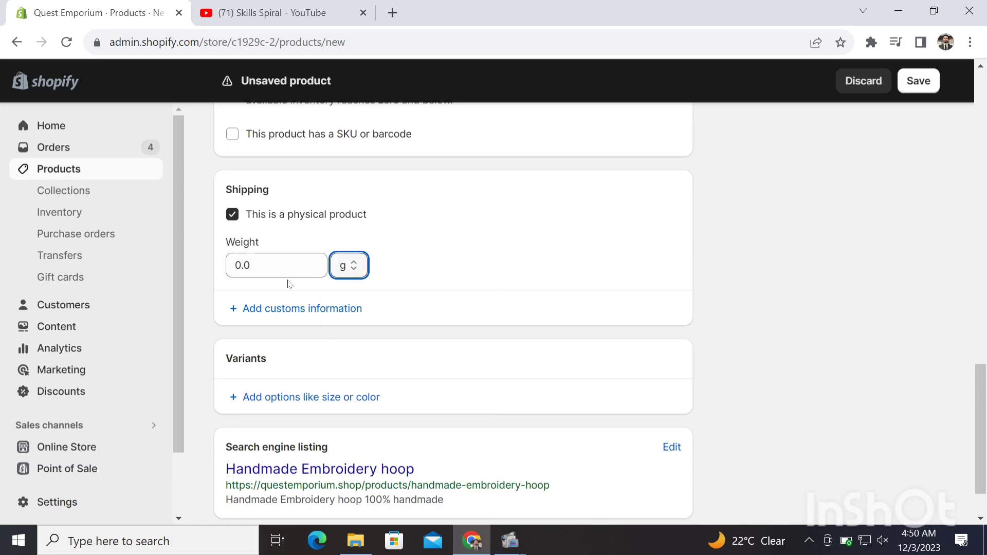
{"action": "double_click", "coordinate": [259, 271]}
{"action": "type", "text": "20"}
{"action": "left_click", "coordinate": [882, 327]}
Expand the customs information fields in the shipping section and view the country/region of origin choices without selecting one
{"action": "left_click_drag", "start_coordinate": [986, 402], "coordinate": [985, 419]}
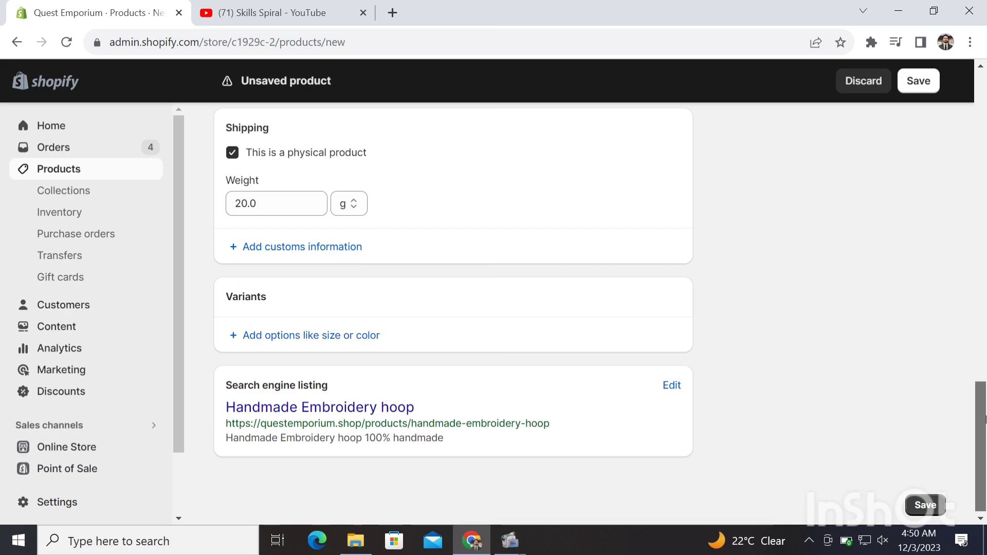
{"action": "left_click", "coordinate": [268, 246]}
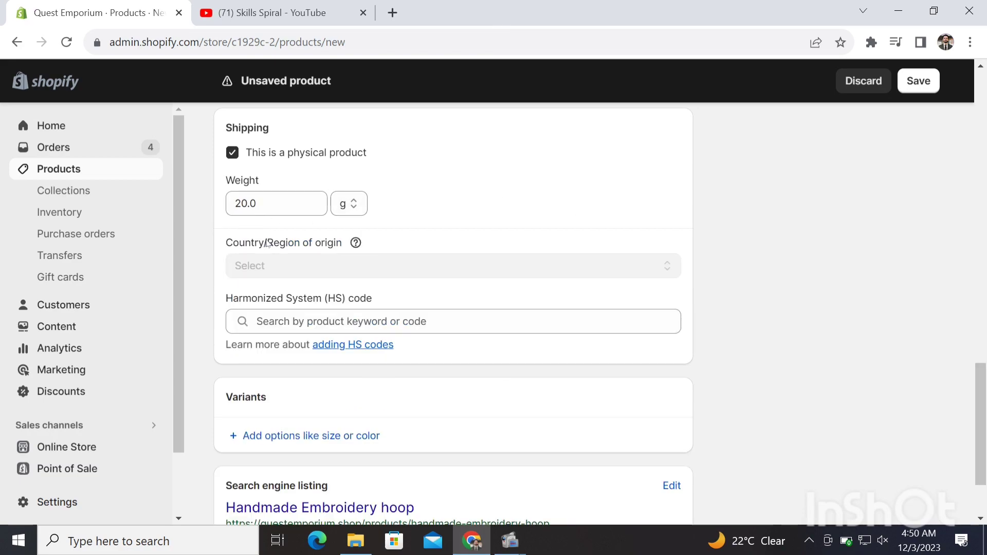
{"action": "left_click", "coordinate": [343, 277]}
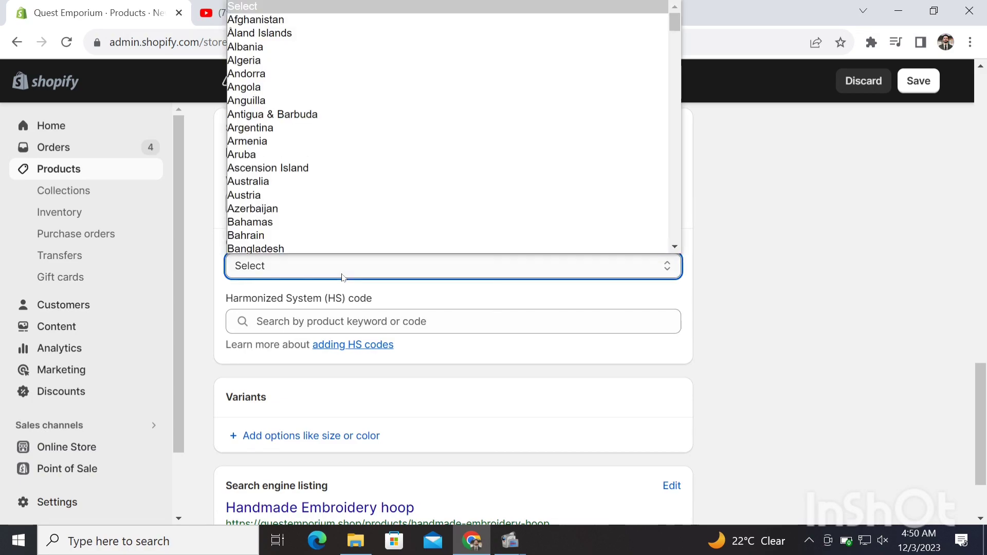
{"action": "left_click", "coordinate": [747, 355]}
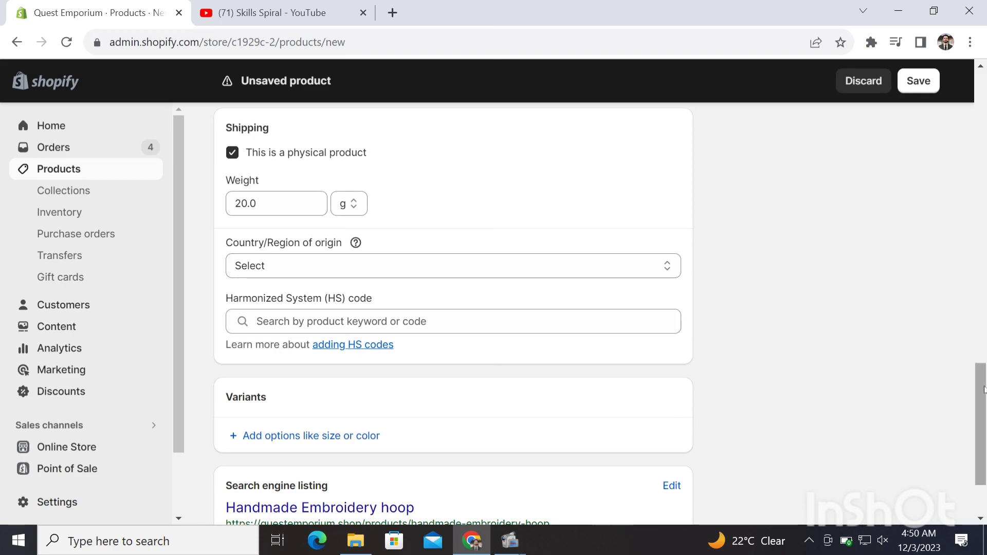
Add a variant option named Size to the product
{"action": "left_click_drag", "start_coordinate": [982, 390], "coordinate": [983, 417]}
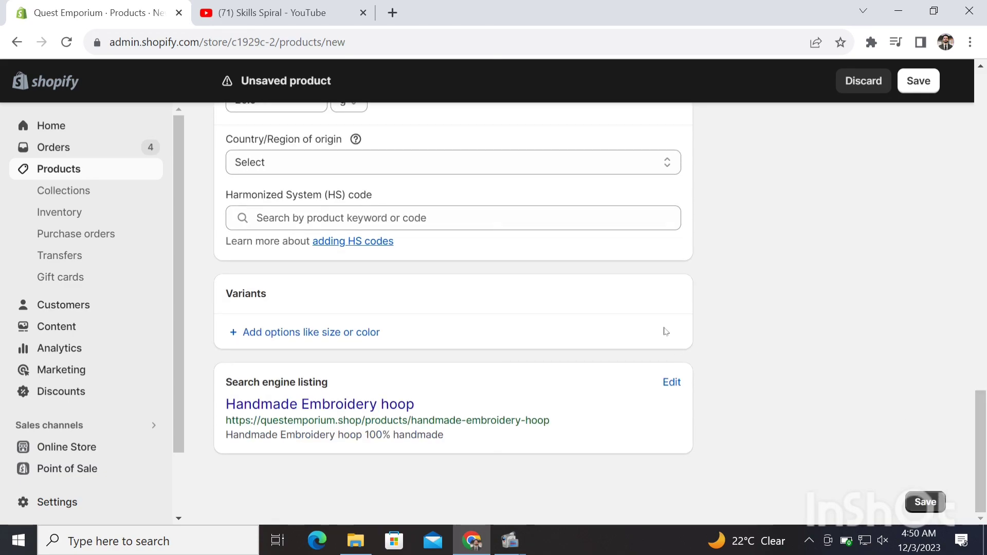
{"action": "left_click_drag", "start_coordinate": [214, 311], "coordinate": [205, 288]}
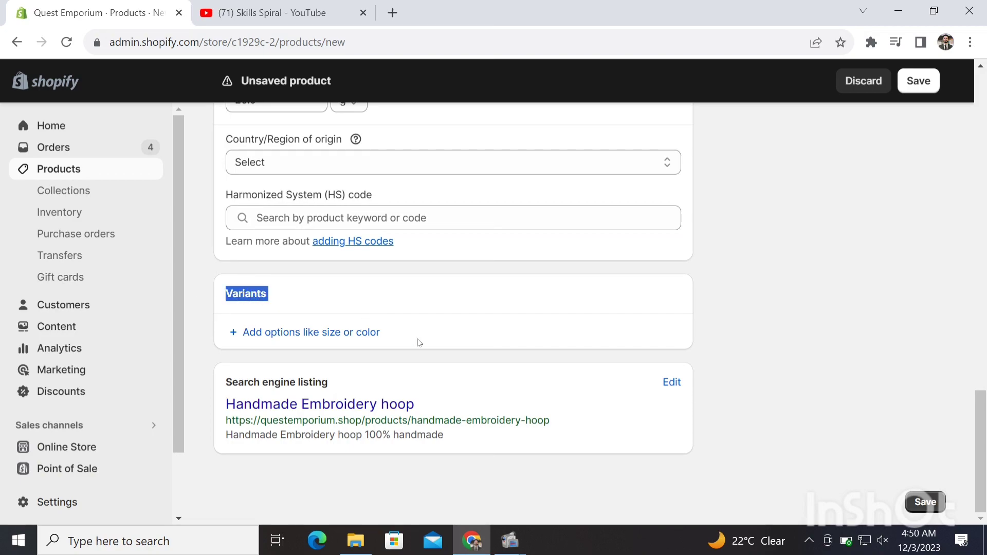
{"action": "left_click", "coordinate": [803, 333]}
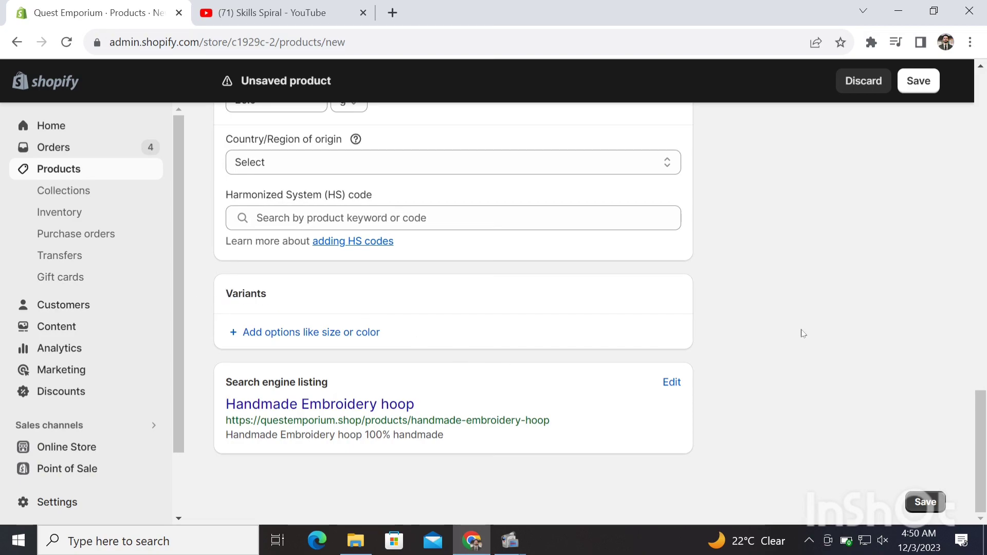
{"action": "left_click", "coordinate": [312, 333]}
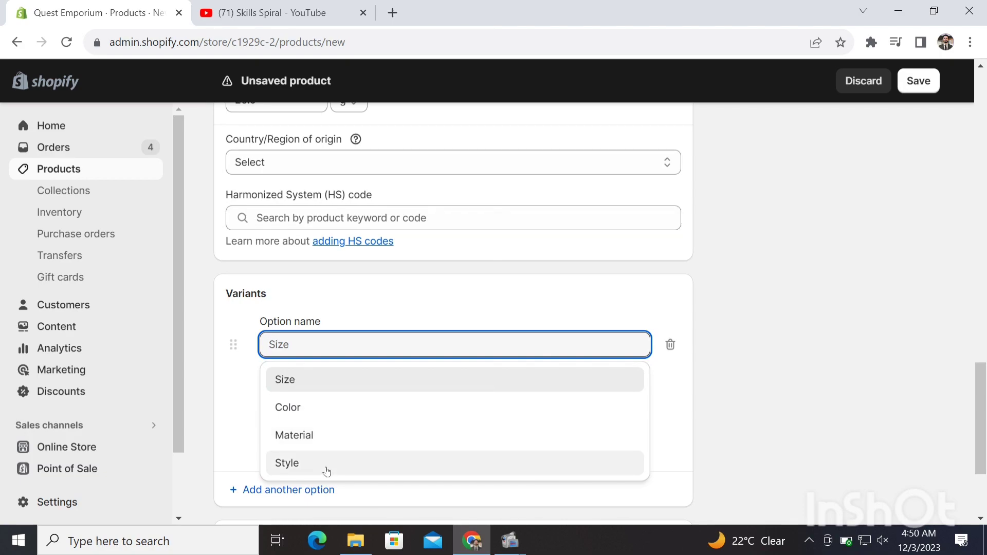
{"action": "left_click", "coordinate": [339, 384]}
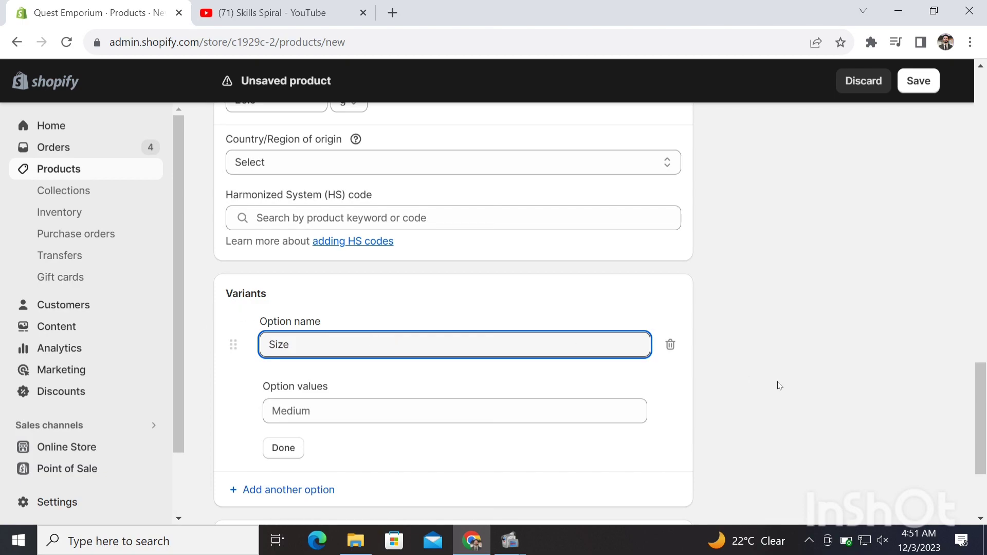
{"action": "left_click", "coordinate": [825, 395]}
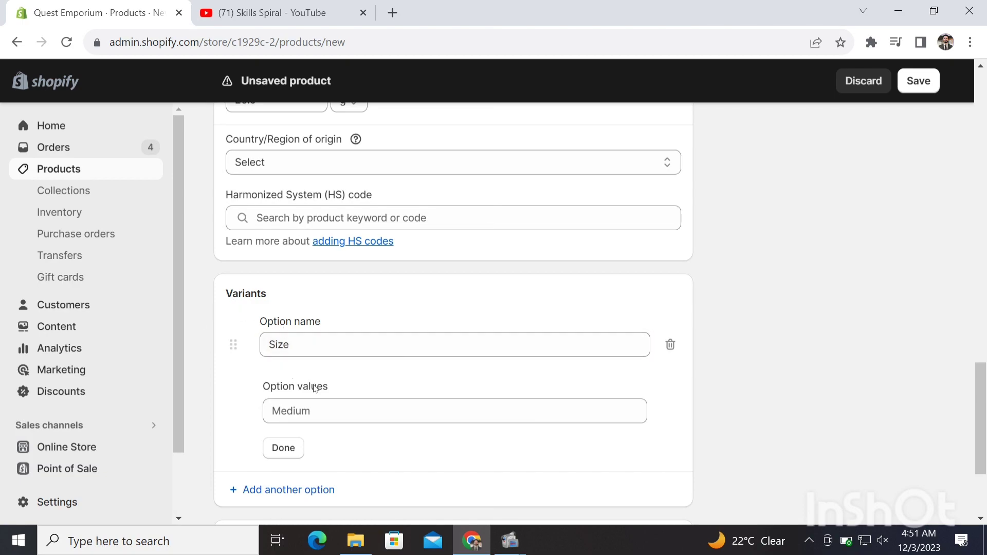
Enter "6 inches" as the first value of the Size option
{"action": "left_click", "coordinate": [318, 417]}
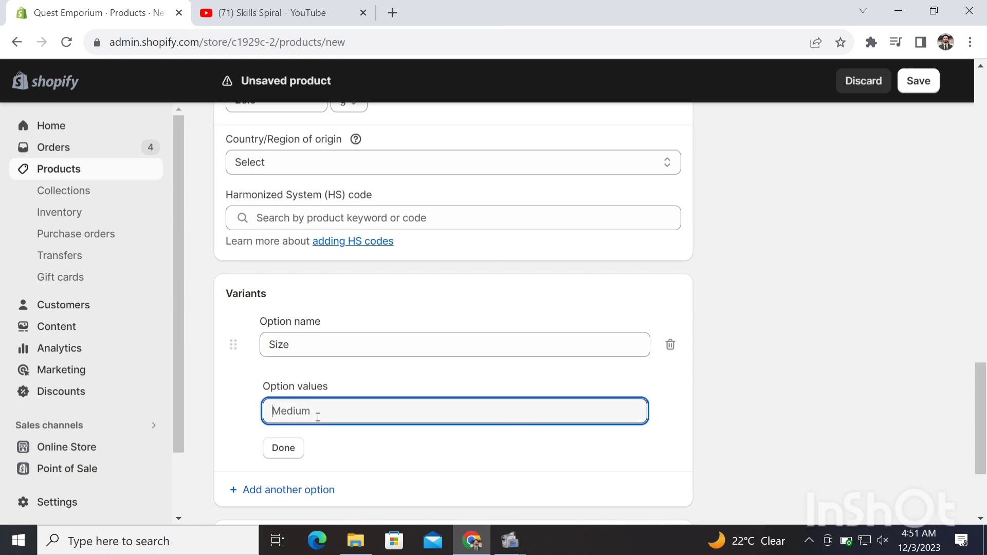
{"action": "type", "text": "\""}
{"action": "key", "text": "BackSpace"}
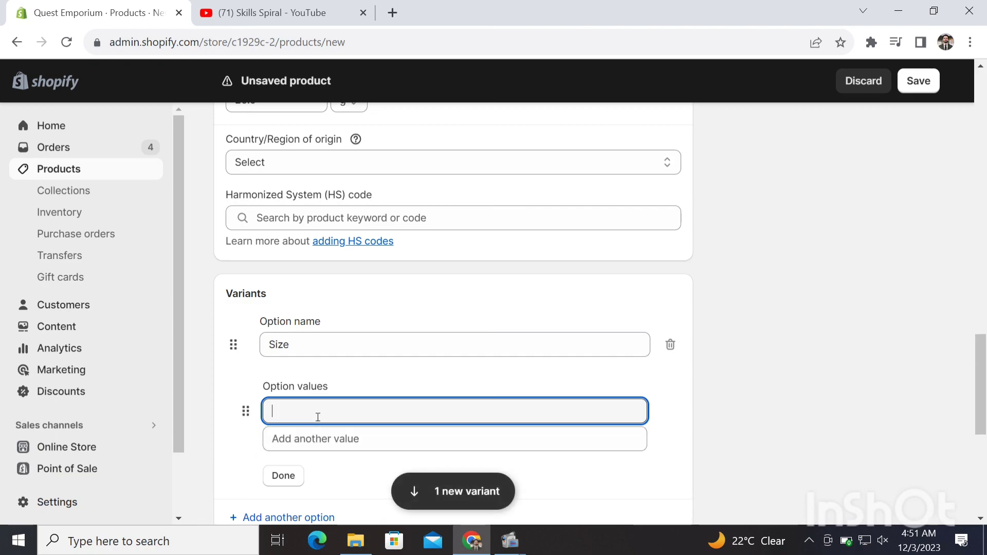
{"action": "type", "text": "56"}
{"action": "type", "text": "6 "}
{"action": "type", "text": "inches"}
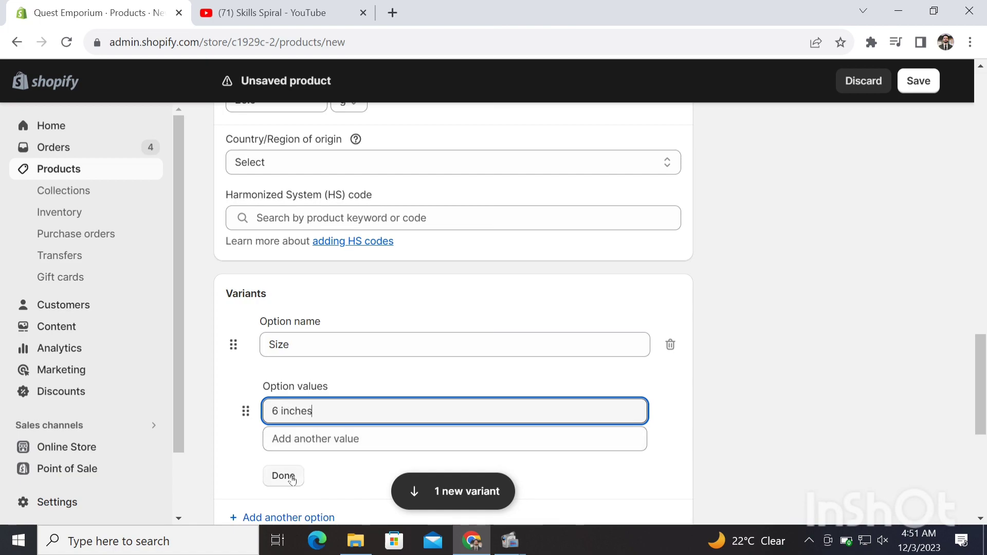
Add "8 inches" as the second value of the Size option
{"action": "left_click", "coordinate": [361, 438]}
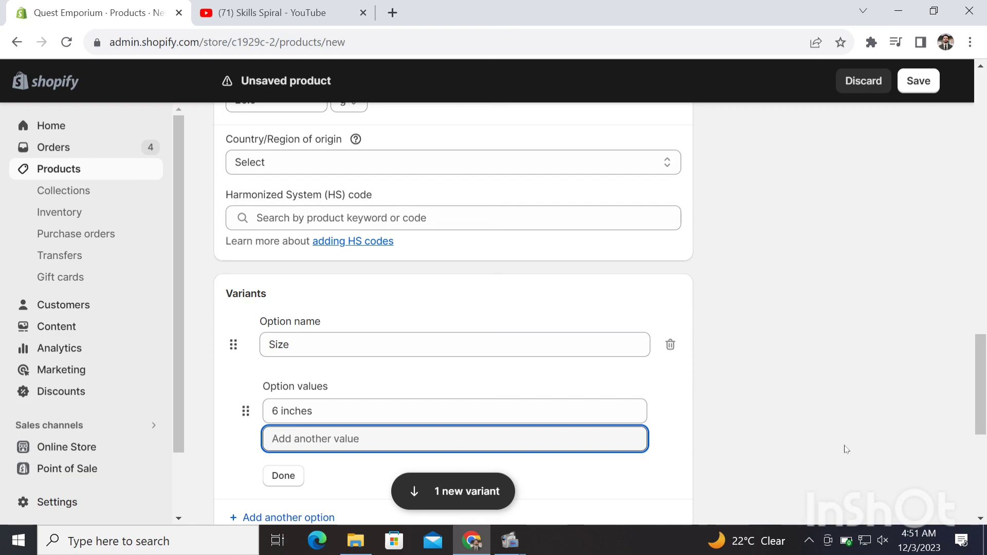
{"action": "type", "text": "8 ib"}
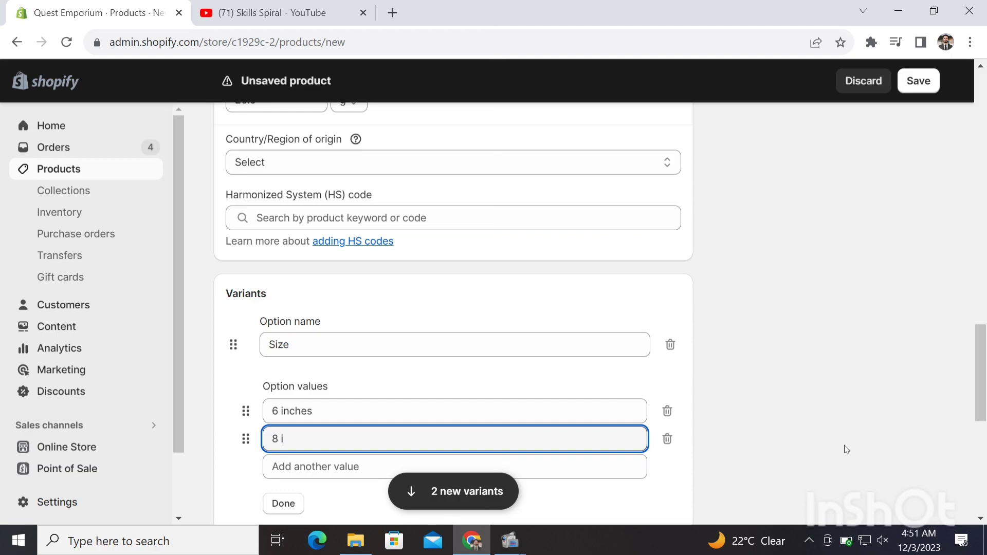
{"action": "key", "text": "Left"}
{"action": "key", "text": "Left"}
{"action": "key", "text": "Left"}
{"action": "key", "text": "Left"}
{"action": "key", "text": "BackSpace"}
{"action": "type", "text": "n"}
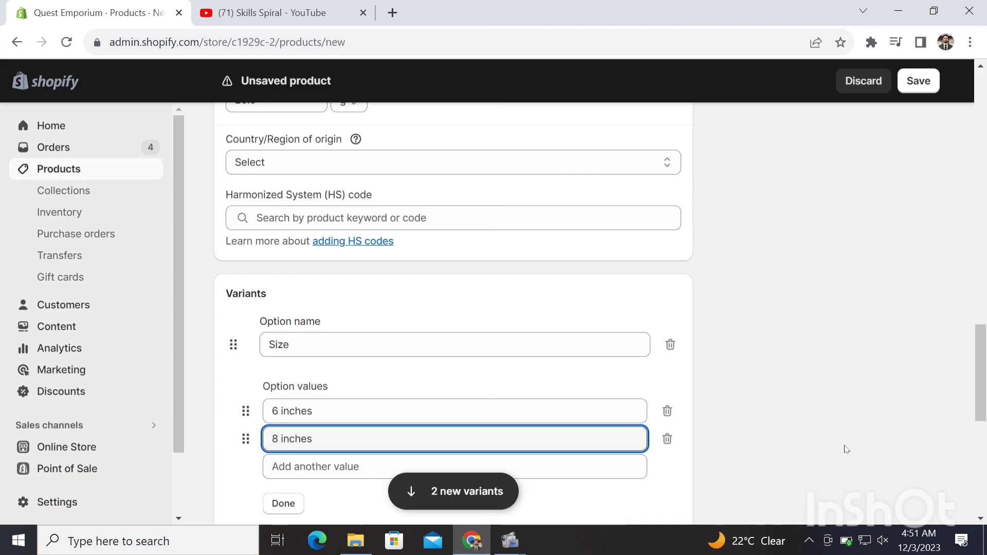
Add "12 inches" as the third value of the Size option and finish editing the option
{"action": "left_click", "coordinate": [609, 473]}
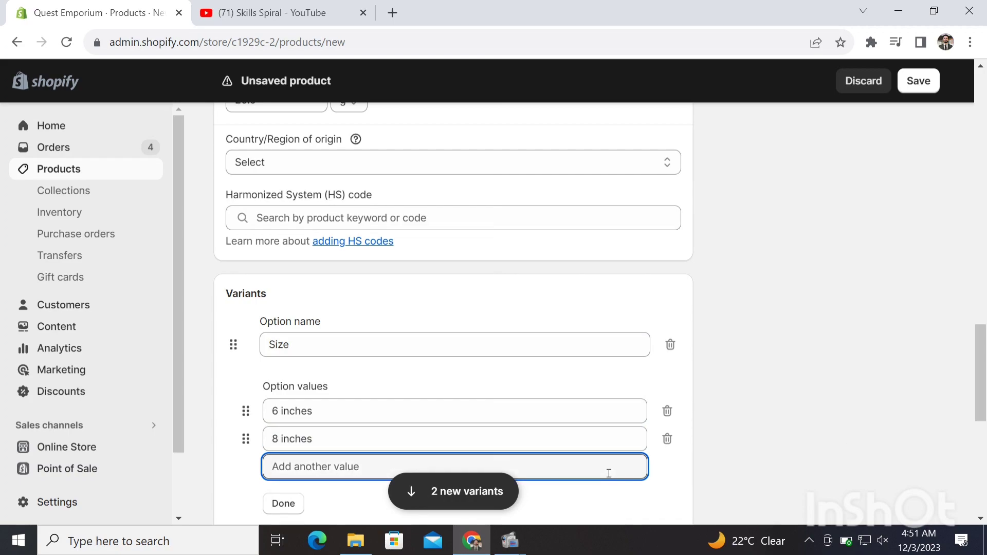
{"action": "type", "text": "12 inches"}
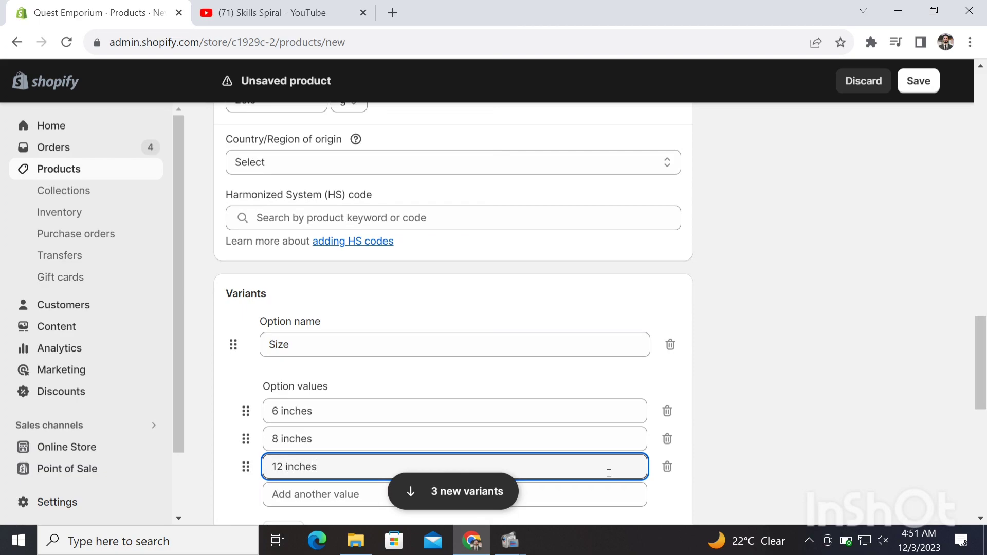
{"action": "left_click", "coordinate": [819, 443]}
{"action": "left_click_drag", "start_coordinate": [984, 366], "coordinate": [984, 400]}
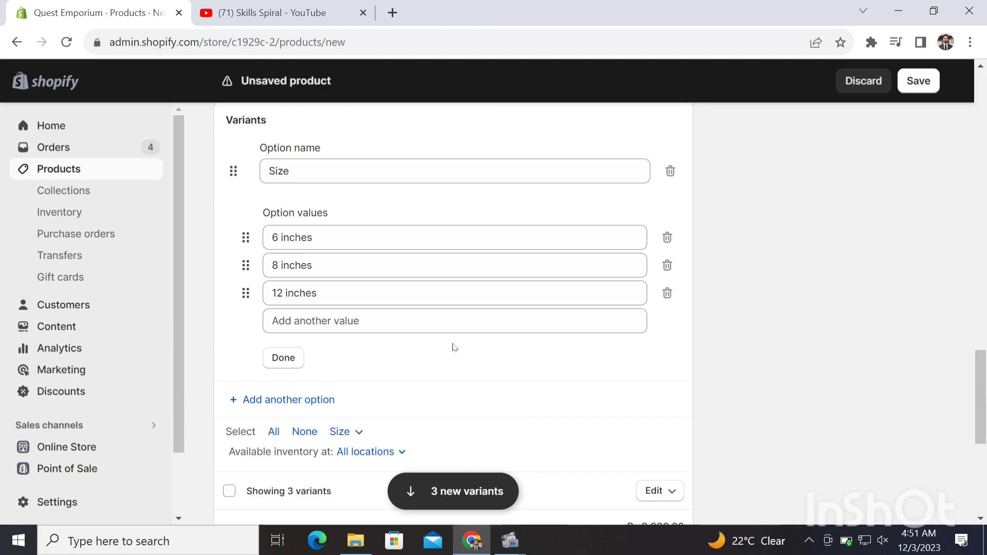
{"action": "left_click", "coordinate": [283, 358]}
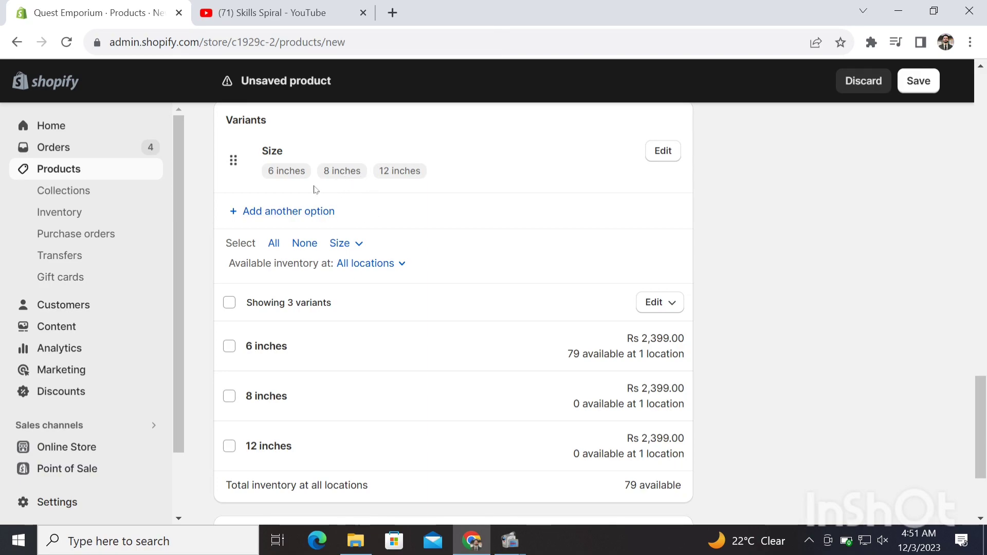
View the bulk editing choices available for the size variants
{"action": "mouse_move", "coordinate": [982, 415]}
{"action": "left_mouse_down"}
{"action": "mouse_move", "coordinate": [980, 388]}
{"action": "mouse_move", "coordinate": [983, 416]}
{"action": "left_mouse_up"}
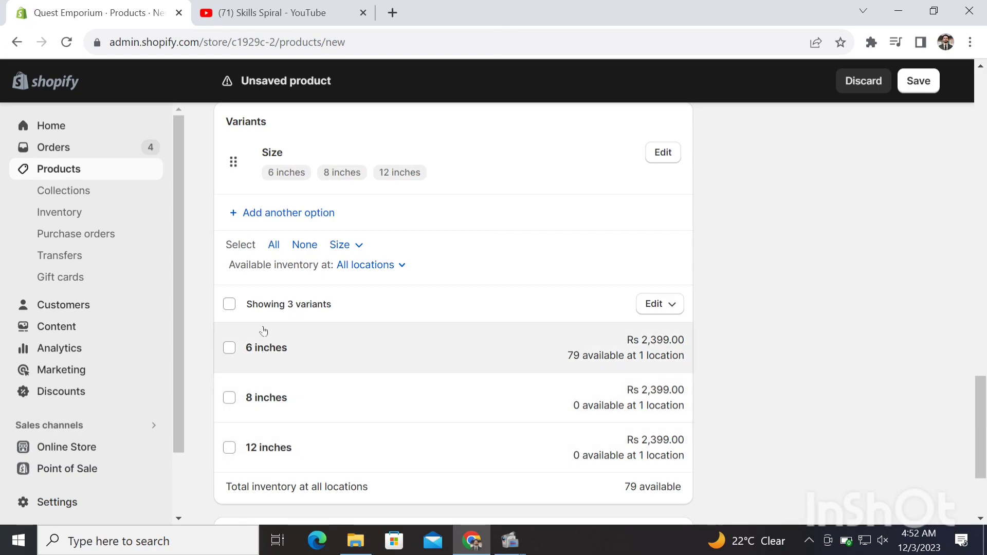
{"action": "left_click", "coordinate": [671, 310]}
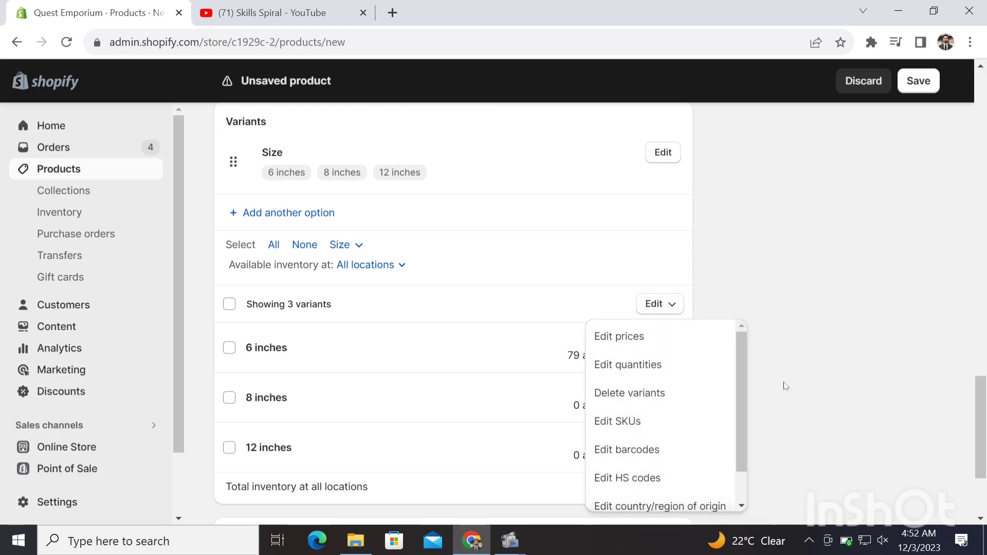
{"action": "left_click", "coordinate": [811, 387]}
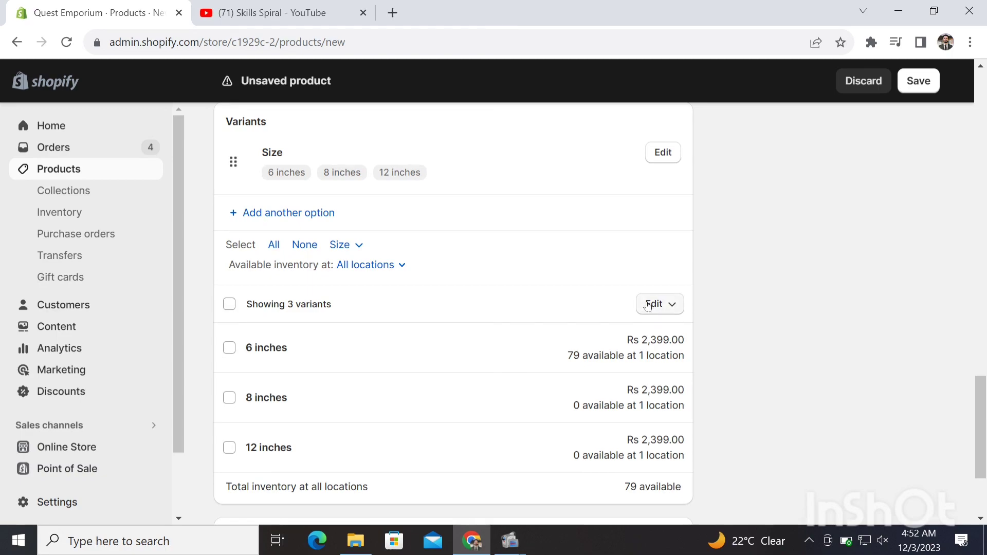
Review the editable details of the 6 inches variant and close them without making changes
{"action": "left_click", "coordinate": [661, 341]}
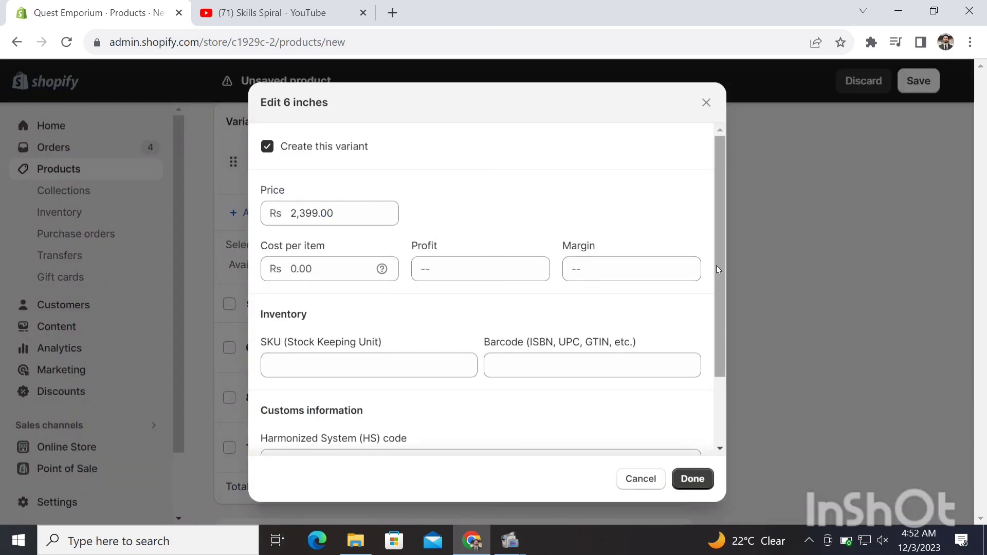
{"action": "left_click_drag", "start_coordinate": [715, 243], "coordinate": [717, 170]}
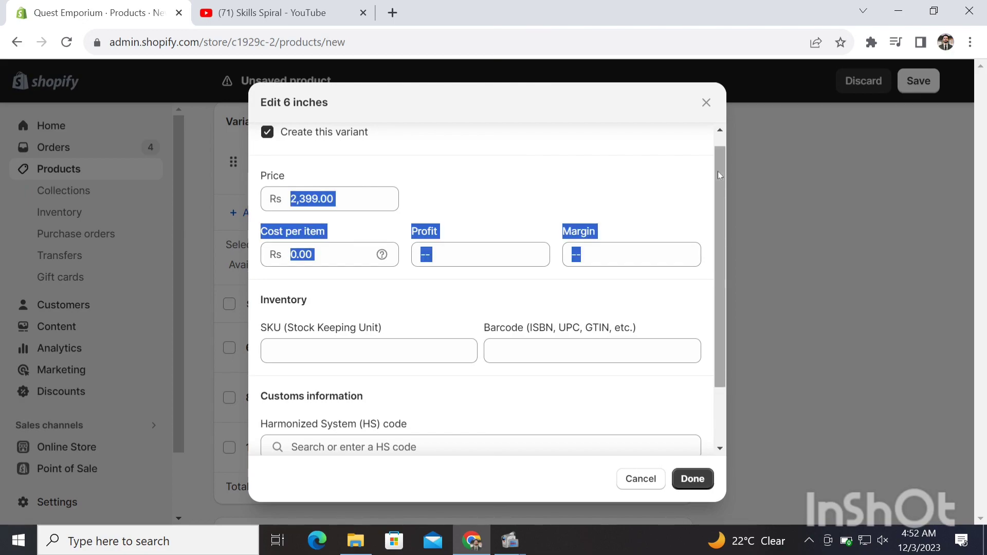
{"action": "left_click", "coordinate": [706, 103]}
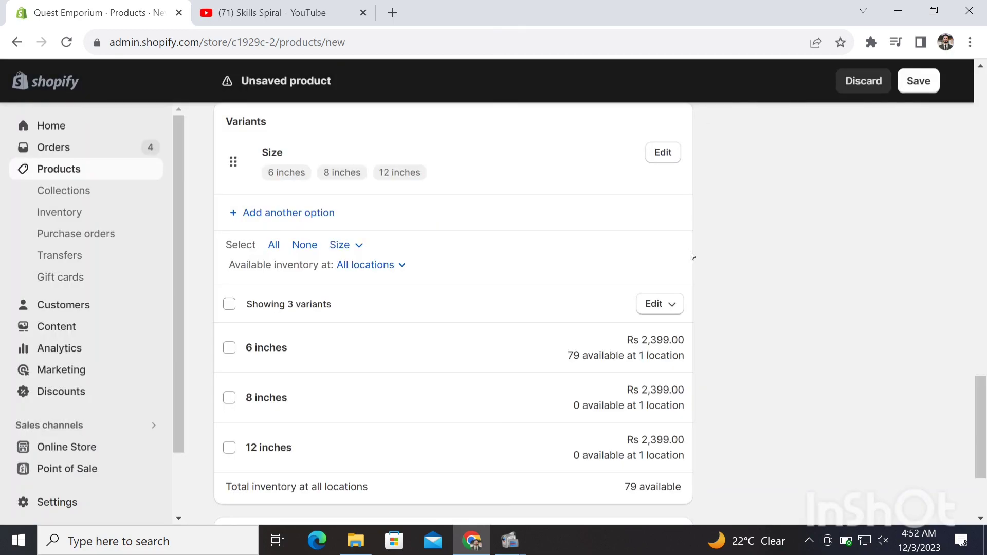
Set the price of the 8 inches variant to Rs 2,799.00 and finish editing it
{"action": "left_click", "coordinate": [572, 392]}
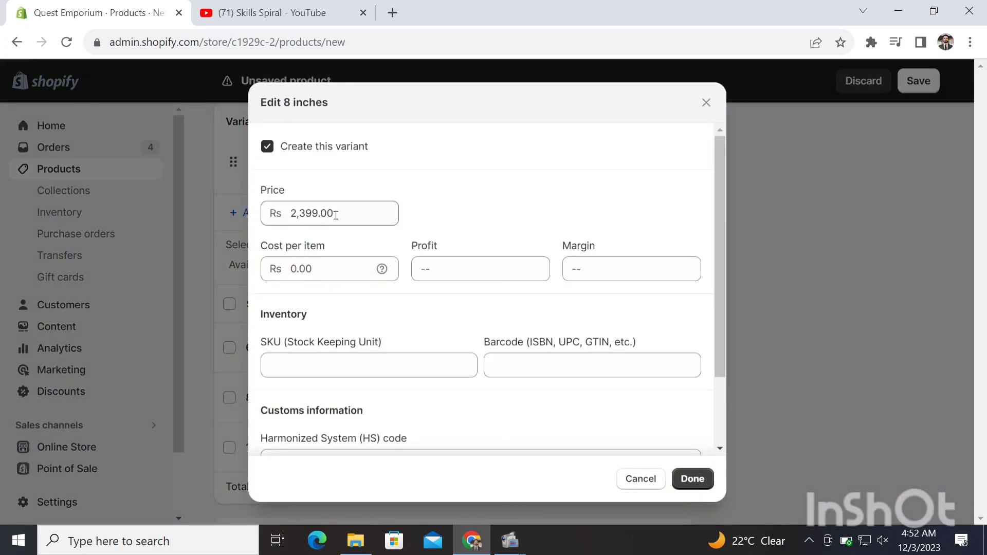
{"action": "left_click", "coordinate": [307, 216]}
{"action": "left_click", "coordinate": [307, 216]}
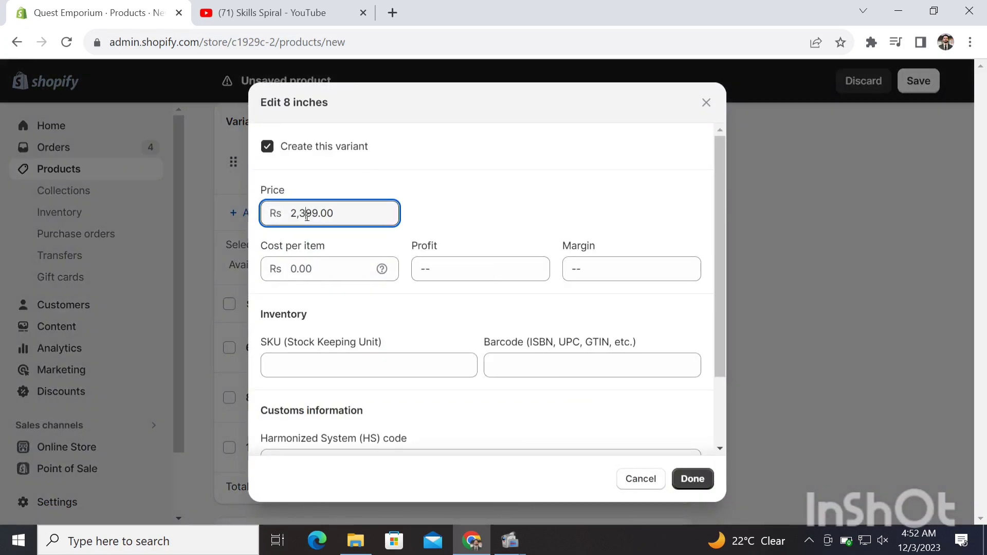
{"action": "key", "text": "BackSpace"}
{"action": "type", "text": "7"}
{"action": "left_click_drag", "start_coordinate": [719, 385], "coordinate": [719, 468]}
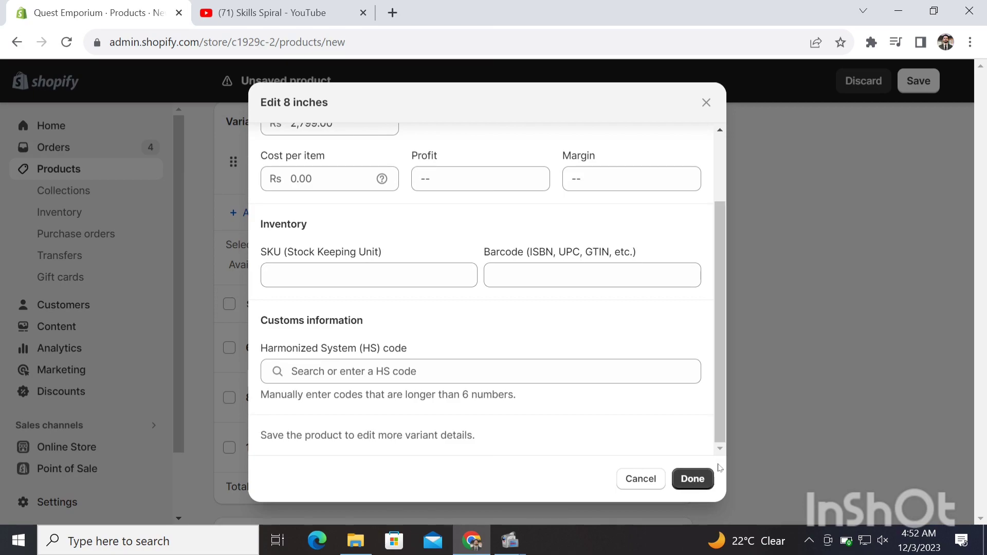
{"action": "left_click", "coordinate": [692, 480]}
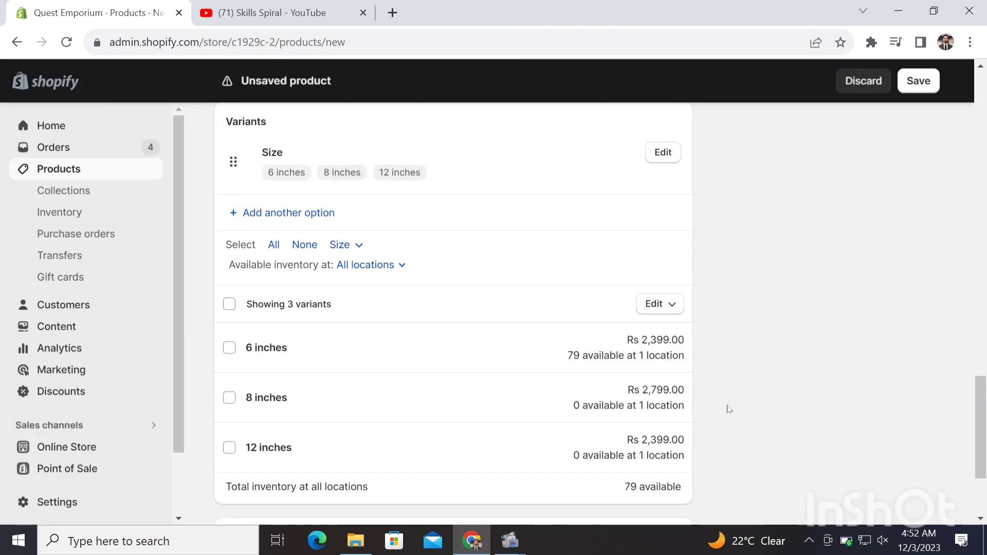
Set the price of the 12 inches variant to Rs 3,399.00 and finish editing it
{"action": "left_click_drag", "start_coordinate": [979, 411], "coordinate": [980, 429]}
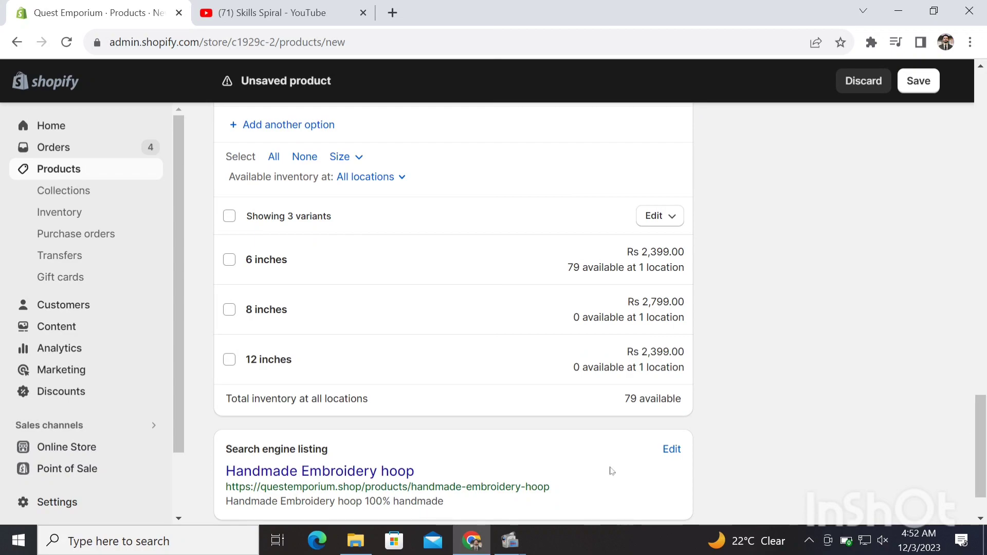
{"action": "left_click", "coordinate": [579, 367]}
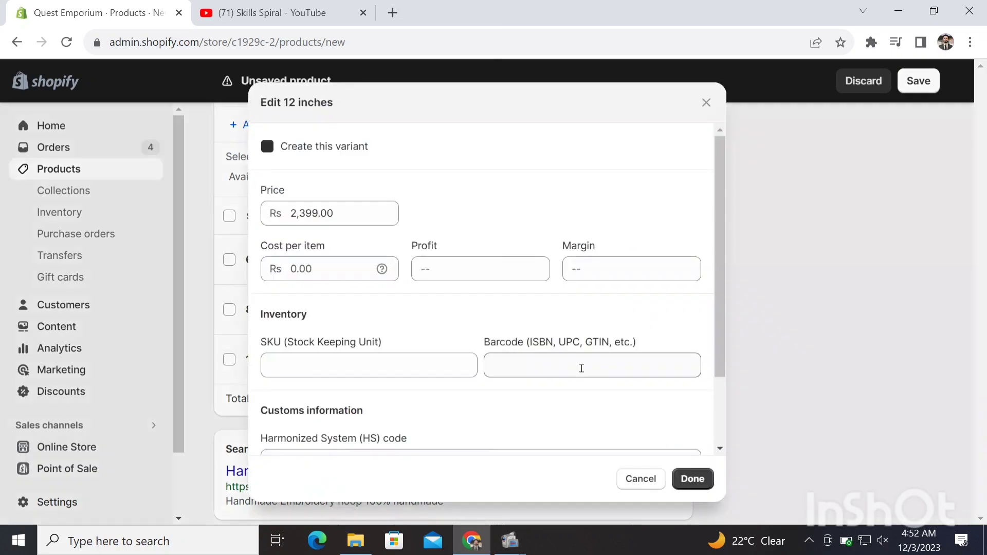
{"action": "double_click", "coordinate": [299, 213]}
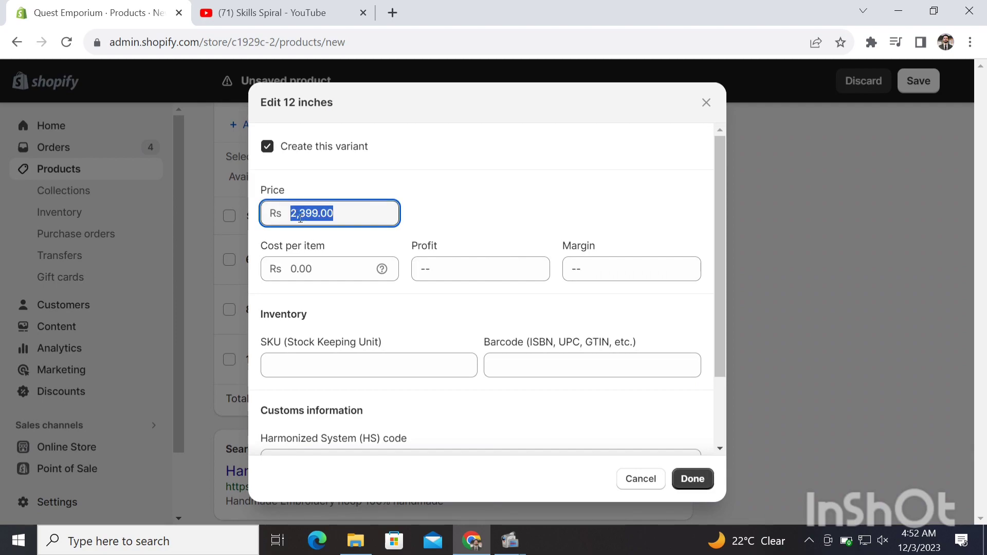
{"action": "left_click", "coordinate": [301, 213]}
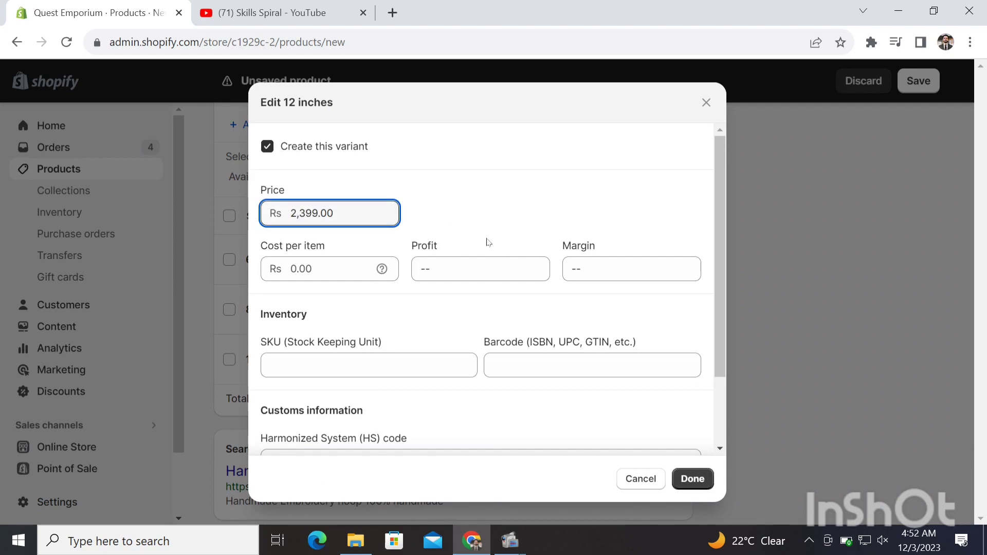
{"action": "type", "text": "3"}
{"action": "left_click", "coordinate": [694, 480]}
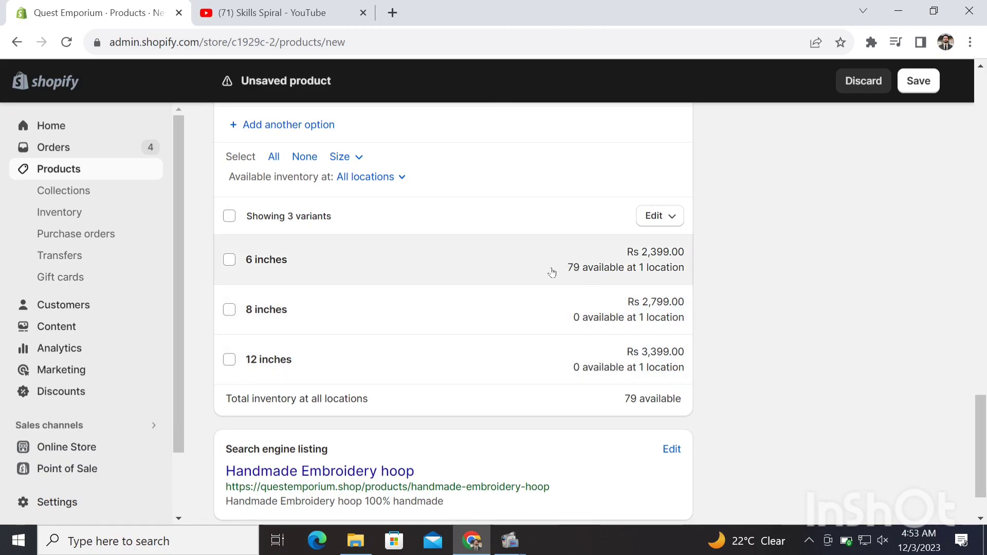
Review the 8 inches variant's details for a quantity field and check the bulk editing choices for the variants
{"action": "left_click", "coordinate": [609, 309]}
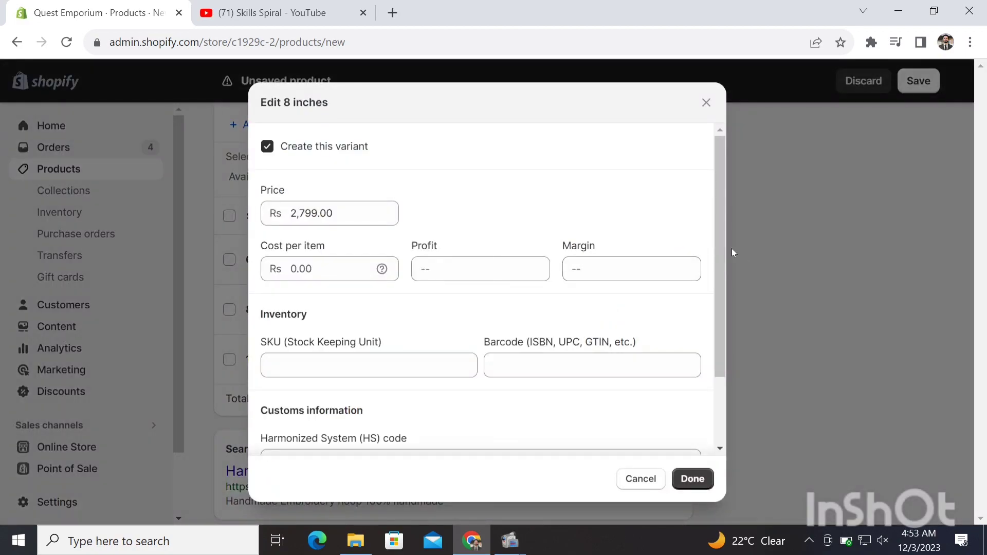
{"action": "mouse_move", "coordinate": [720, 256]}
{"action": "left_mouse_down"}
{"action": "mouse_move", "coordinate": [719, 334]}
{"action": "mouse_move", "coordinate": [718, 243]}
{"action": "left_mouse_up"}
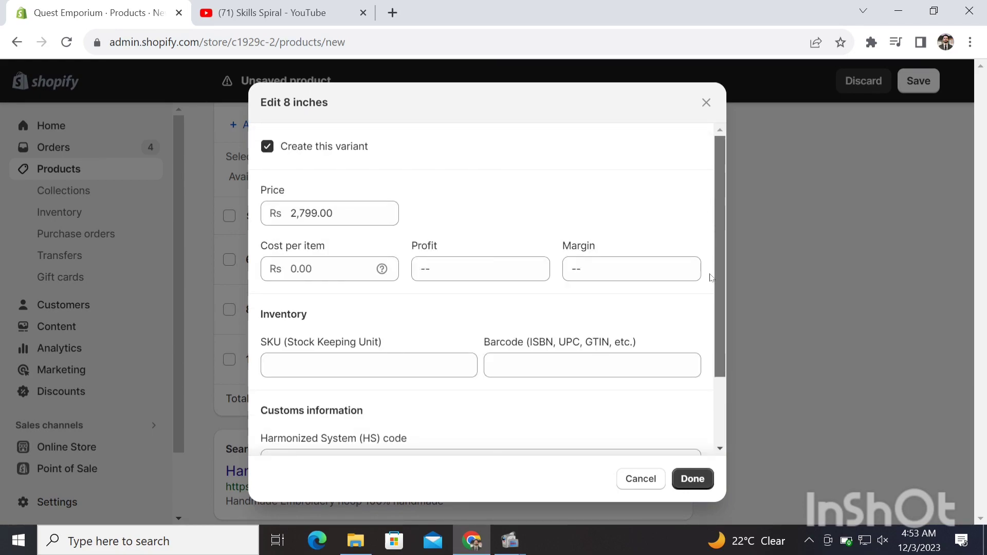
{"action": "scroll", "coordinate": [709, 218], "scroll_direction": "down", "scroll_amount": 3}
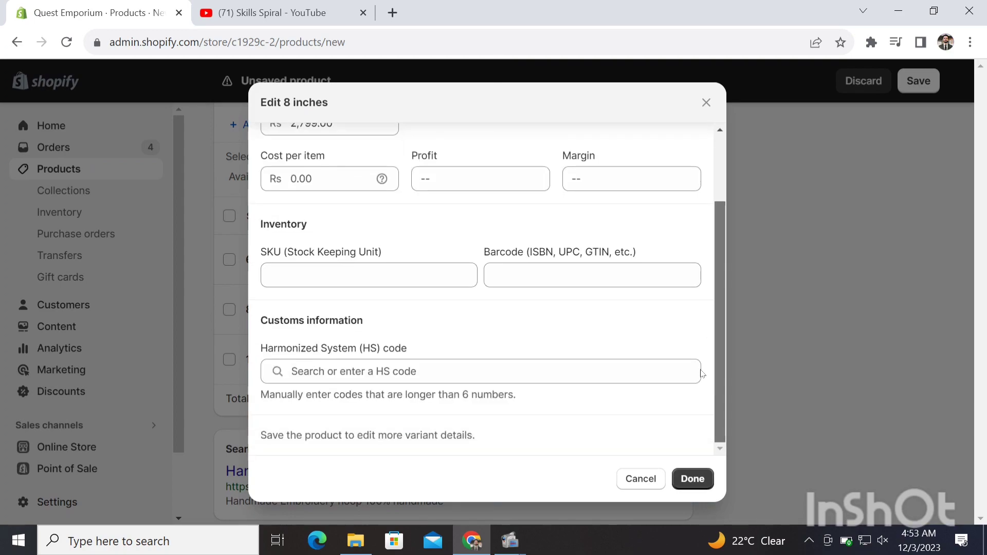
{"action": "left_click", "coordinate": [690, 480]}
{"action": "left_click", "coordinate": [658, 216]}
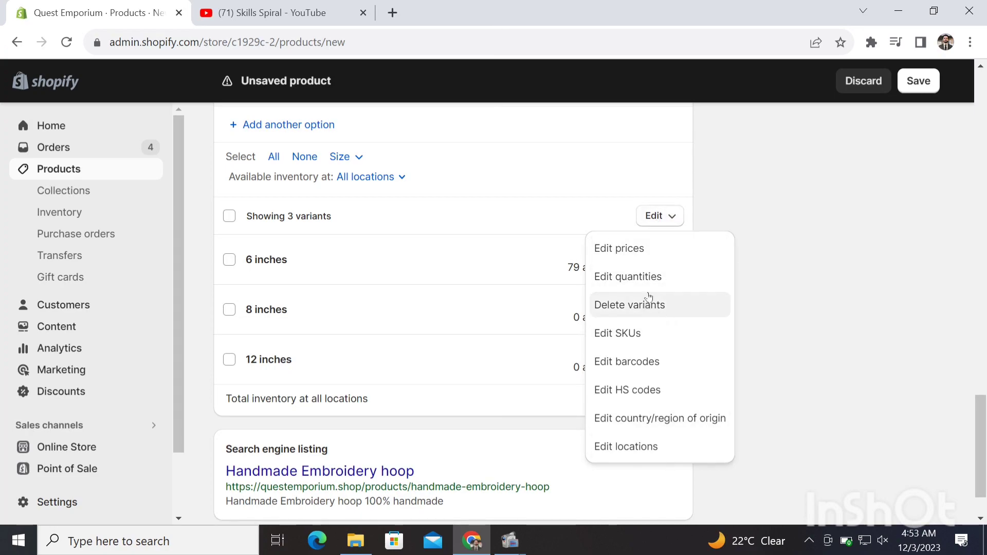
{"action": "left_click", "coordinate": [788, 278]}
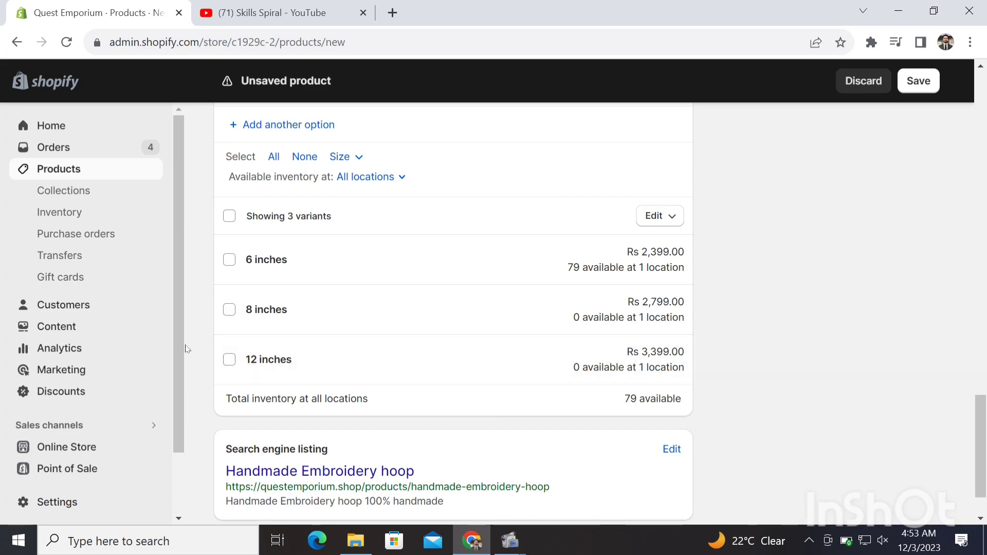
Set the on-hand quantities at the Makli location to 40 for the 8 inches variant and 78 for the 12 inches variant
{"action": "left_click", "coordinate": [229, 359]}
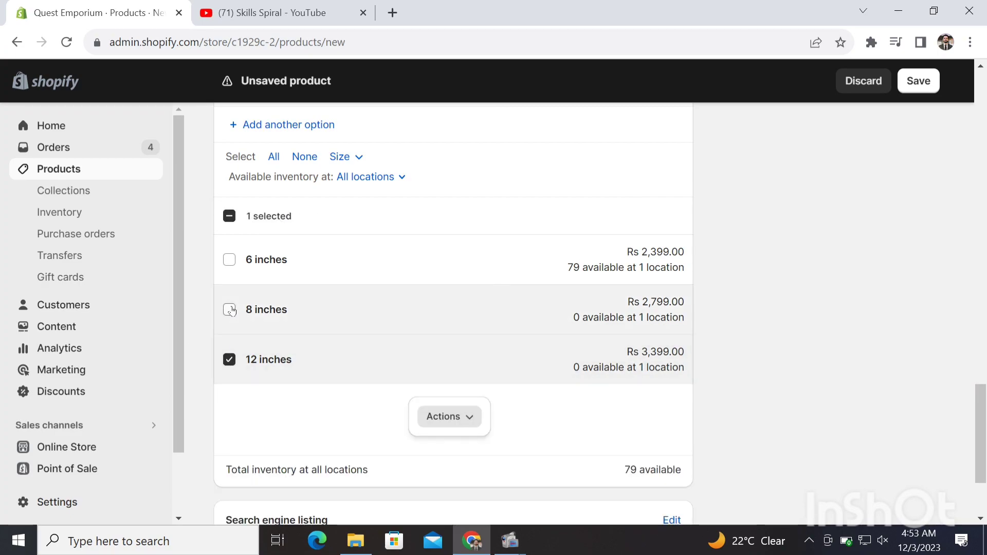
{"action": "left_click", "coordinate": [229, 309]}
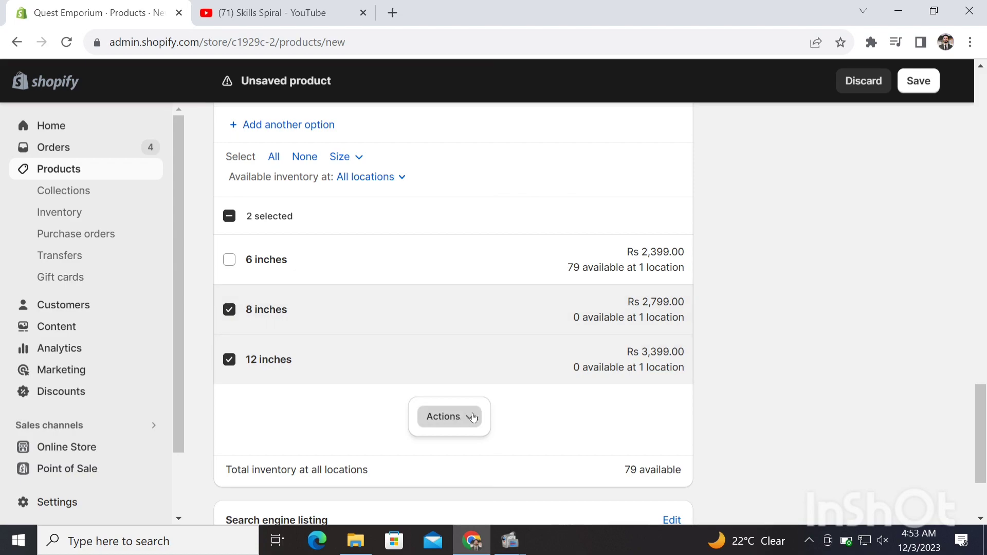
{"action": "left_click", "coordinate": [468, 417]}
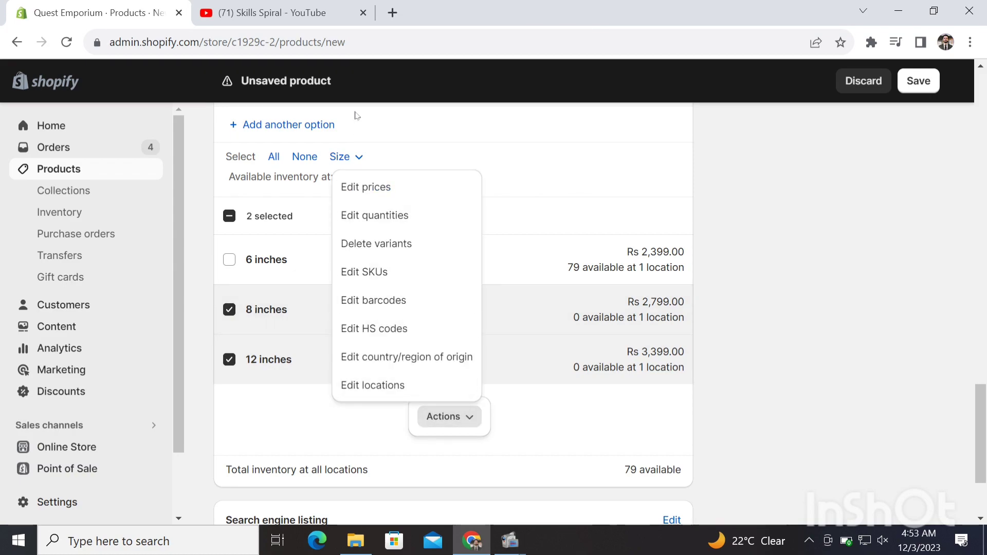
{"action": "left_click", "coordinate": [364, 226]}
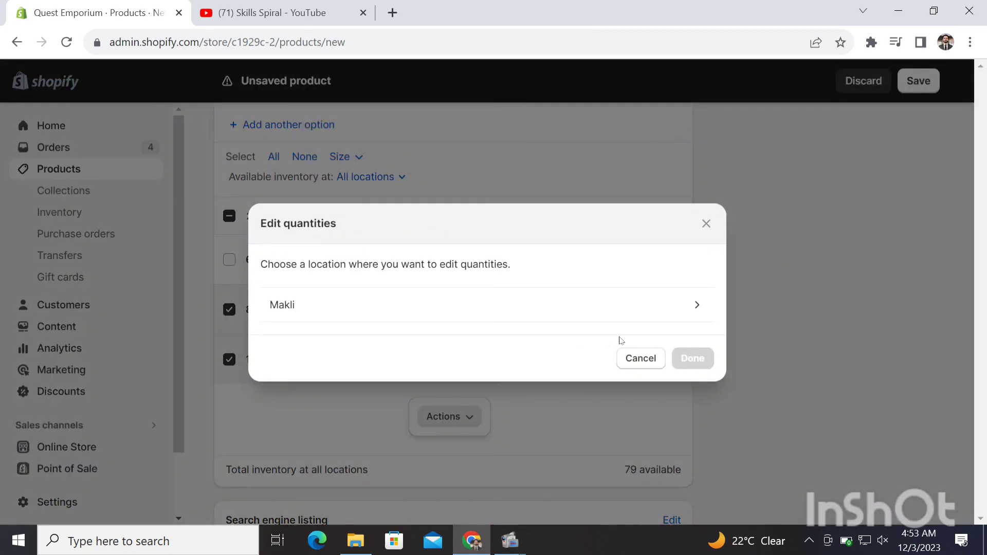
{"action": "left_click", "coordinate": [660, 312]}
{"action": "left_click", "coordinate": [652, 329]}
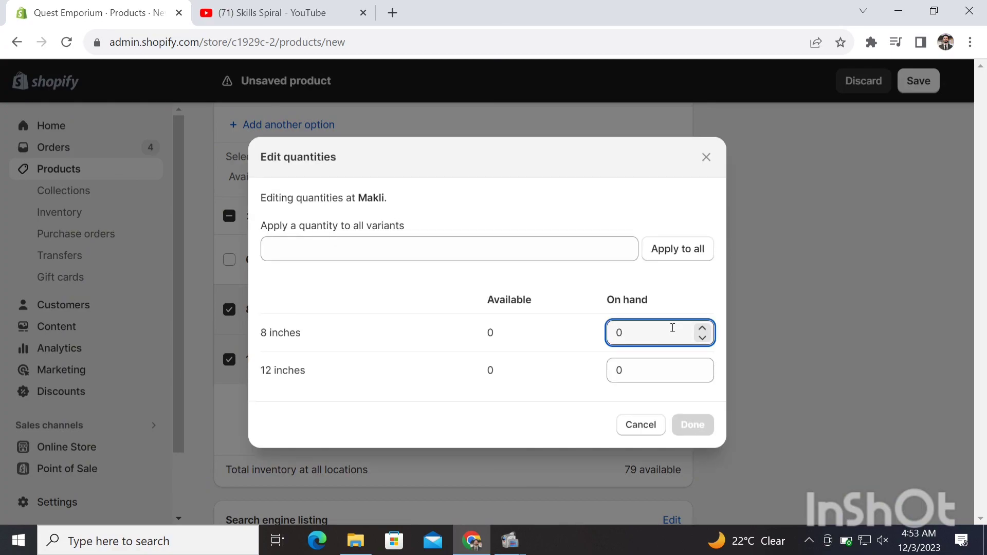
{"action": "type", "text": "4"}
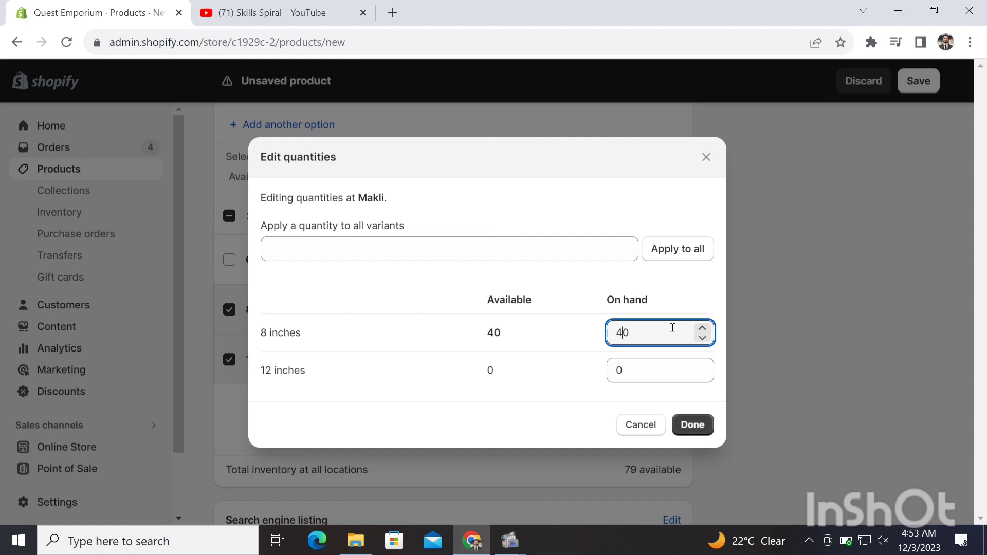
{"action": "left_click", "coordinate": [648, 378]}
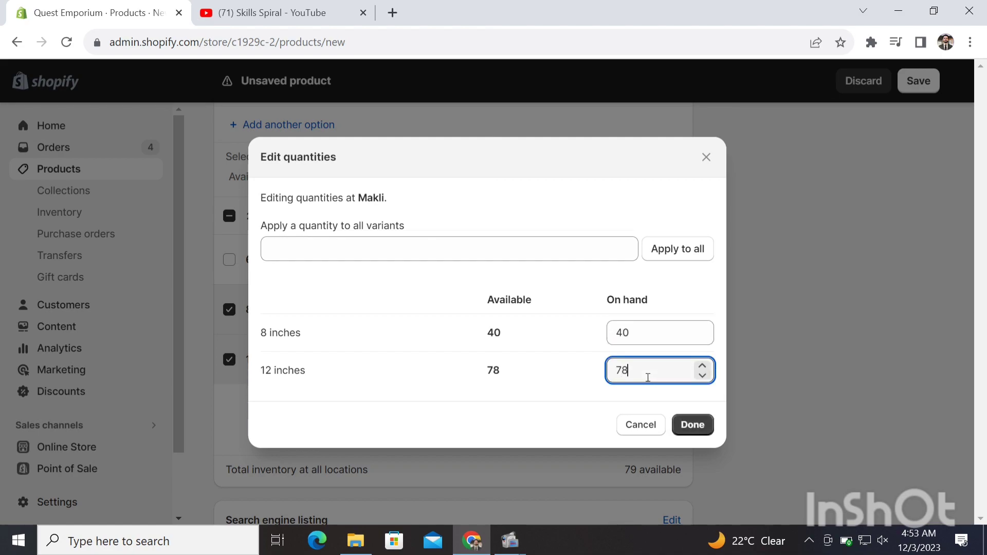
{"action": "left_click", "coordinate": [692, 424]}
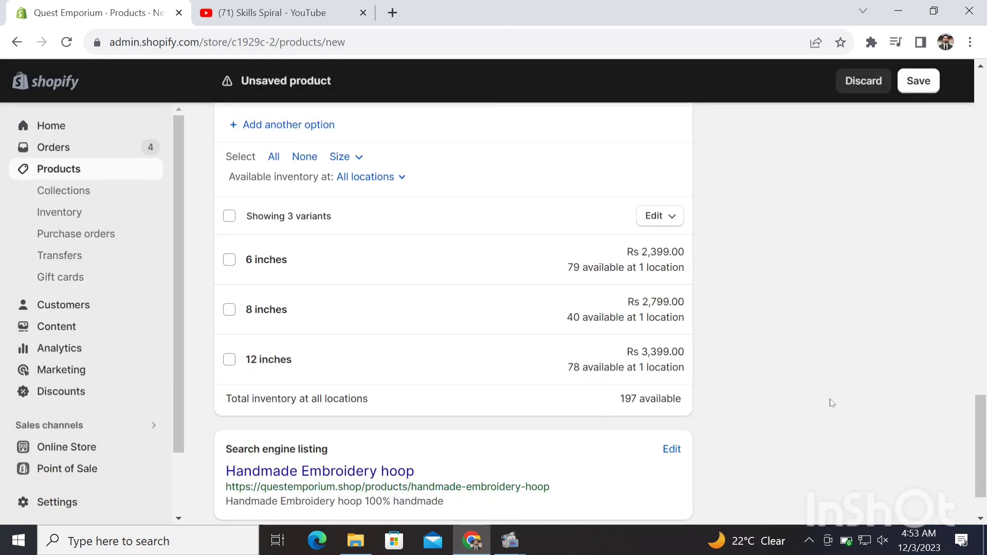
Open the search engine listing for editing and review its page title, meta description and URL handle
{"action": "scroll", "coordinate": [832, 403], "scroll_direction": "up", "scroll_amount": 1}
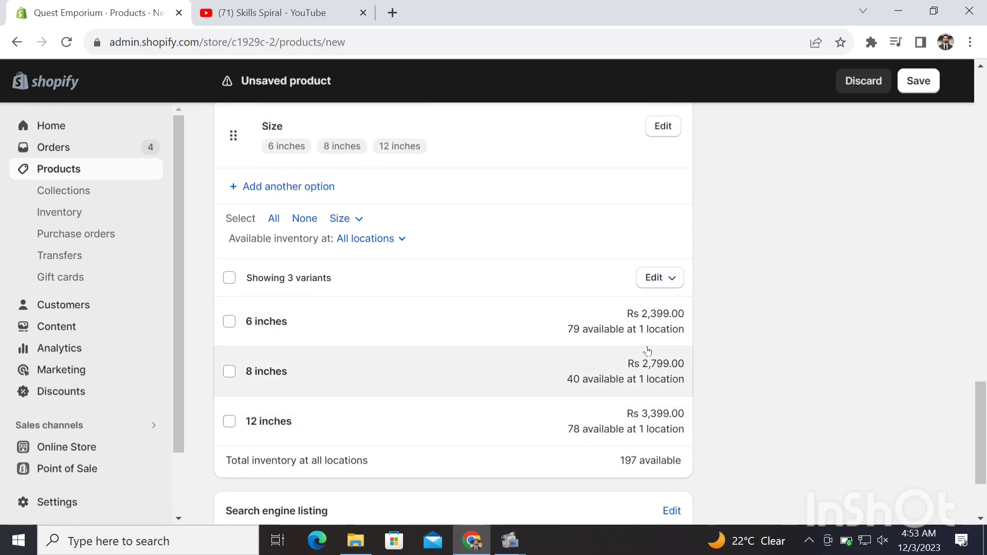
{"action": "left_click_drag", "start_coordinate": [984, 419], "coordinate": [985, 461]}
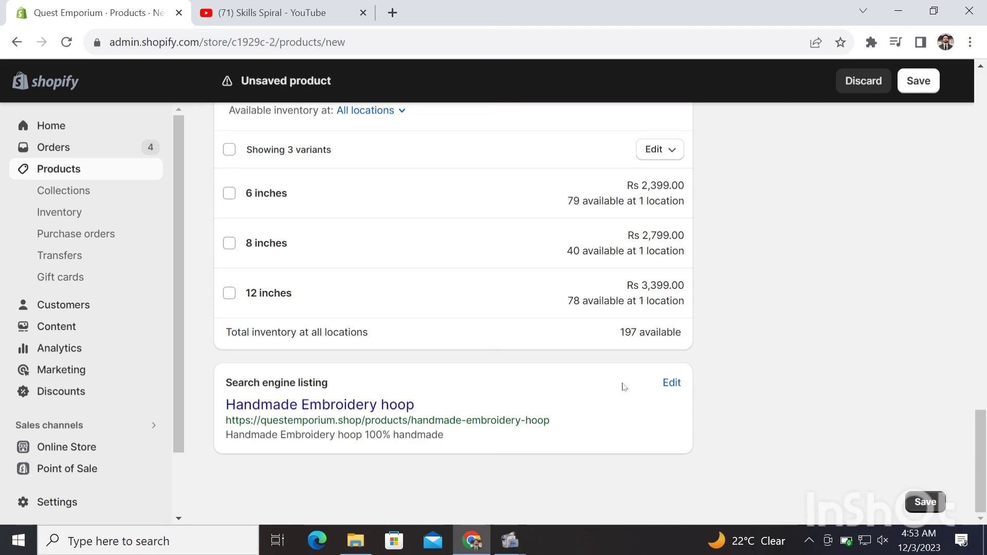
{"action": "left_click", "coordinate": [678, 385]}
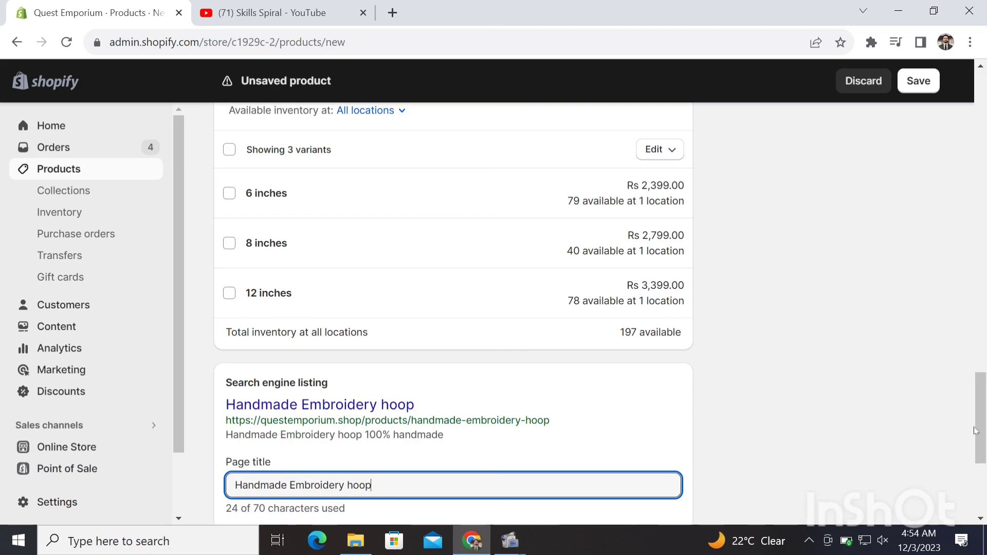
{"action": "scroll", "coordinate": [982, 468], "scroll_direction": "down", "scroll_amount": 4}
{"action": "scroll", "coordinate": [982, 467], "scroll_direction": "down", "scroll_amount": 1}
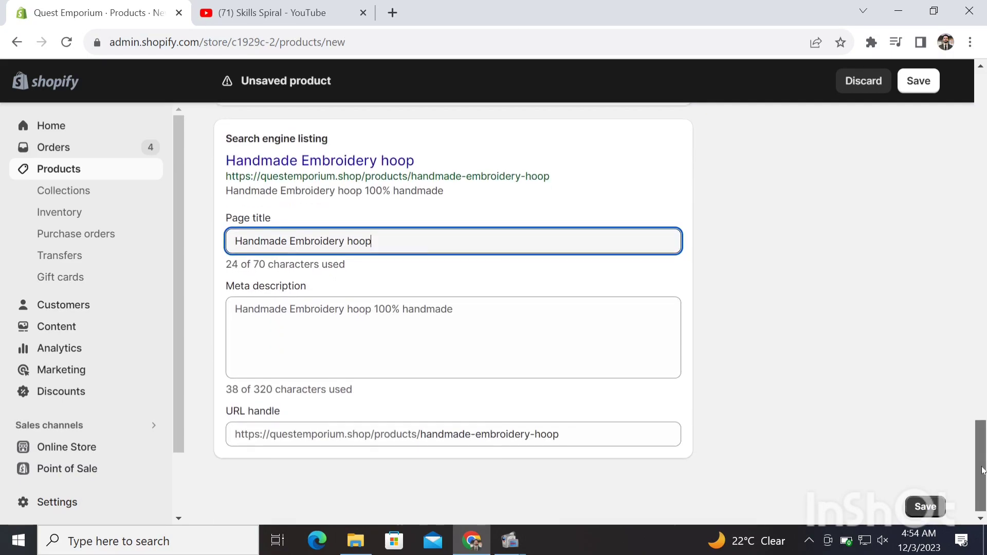
{"action": "left_click", "coordinate": [366, 439]}
{"action": "left_click", "coordinate": [450, 432]}
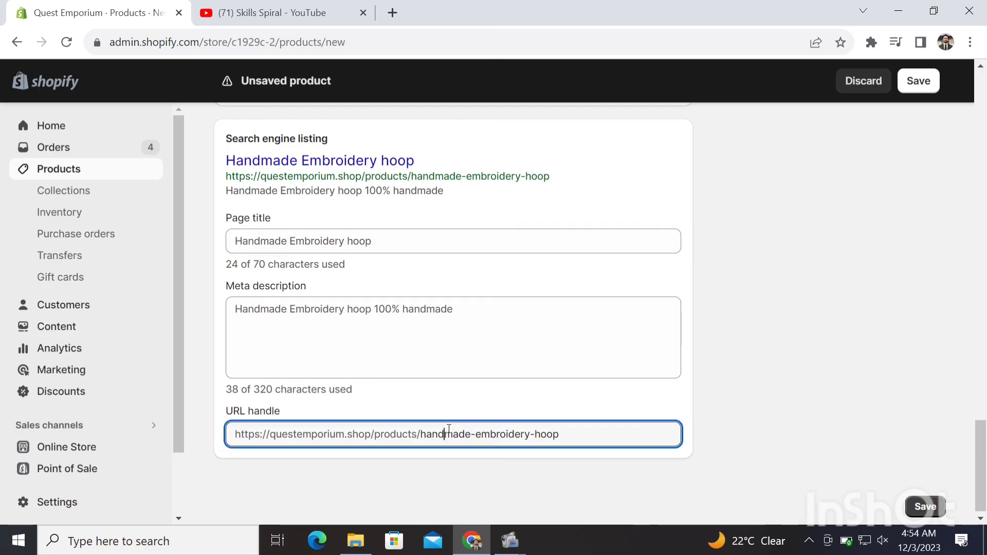
{"action": "left_click", "coordinate": [393, 322]}
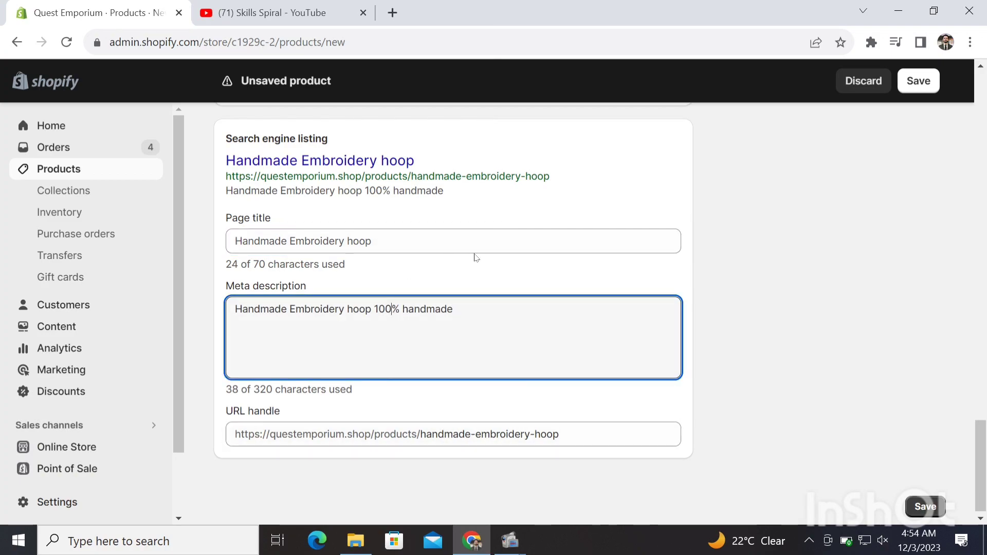
{"action": "left_click", "coordinate": [383, 237]}
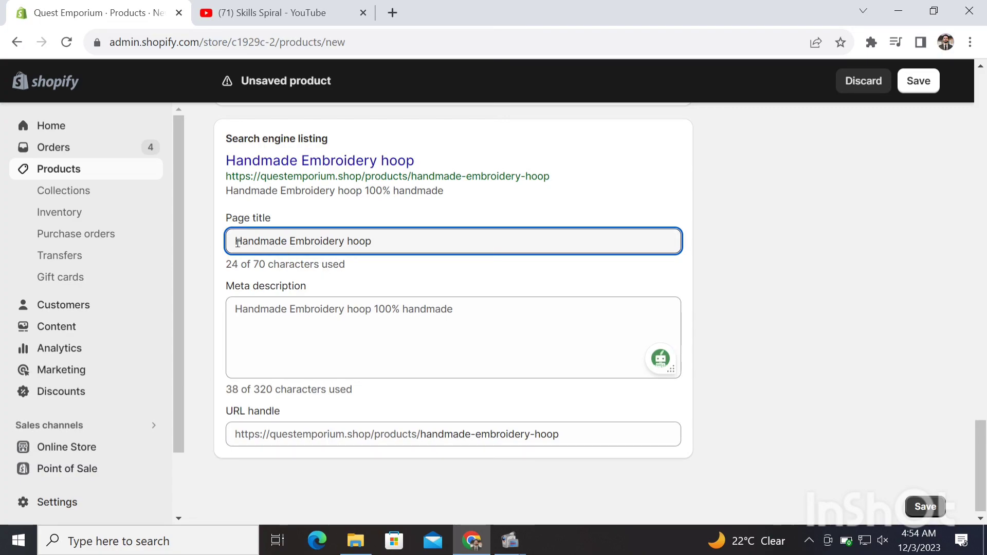
Remove the product name from the meta description so that it reads "100% handmade"
{"action": "left_click", "coordinate": [332, 355]}
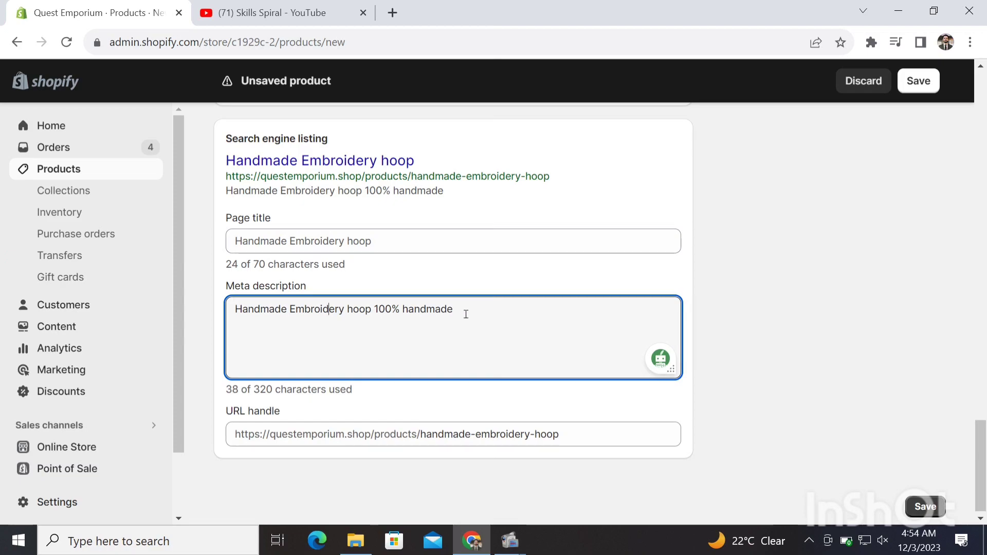
{"action": "key", "text": "ctrl+a"}
{"action": "left_click_drag", "start_coordinate": [453, 310], "coordinate": [392, 310]}
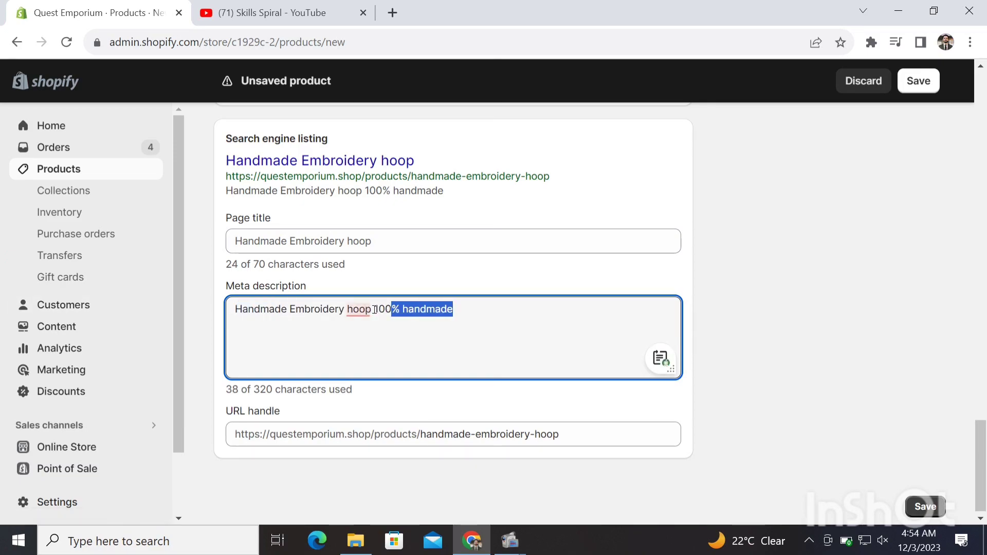
{"action": "left_click", "coordinate": [374, 310]}
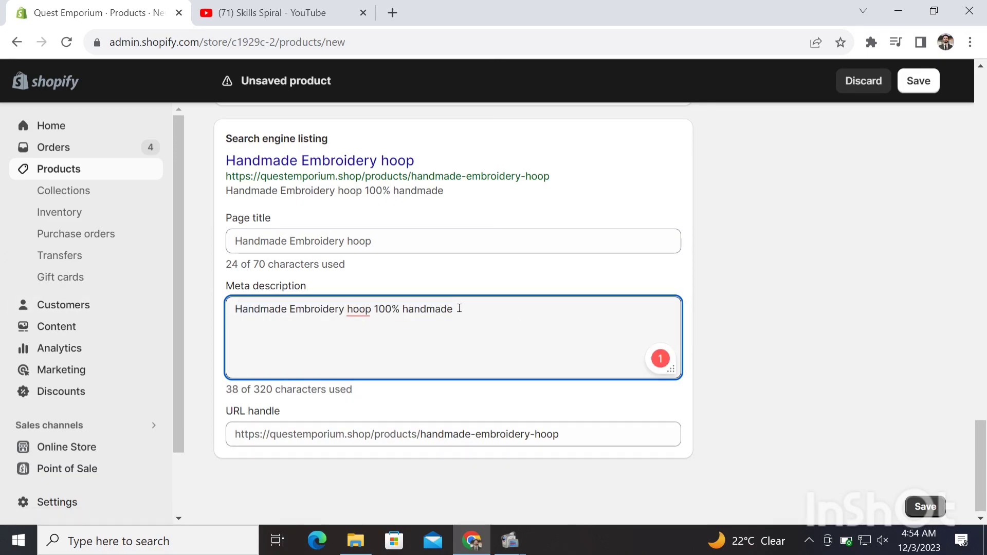
{"action": "key", "text": "shift+Left"}
{"action": "key", "text": "shift+Left"}
{"action": "key", "text": "shift+Left"}
{"action": "key", "text": "shift+Left"}
{"action": "key", "text": "shift+Left"}
{"action": "key", "text": "shift+Left"}
{"action": "key", "text": "shift+Left"}
{"action": "key", "text": "shift+Left"}
{"action": "key", "text": "shift+Left"}
{"action": "key", "text": "shift+Left"}
{"action": "key", "text": "shift+Left"}
{"action": "key", "text": "shift+Left"}
{"action": "key", "text": "shift+Left"}
{"action": "key", "text": "shift+Left"}
{"action": "key", "text": "shift+Left"}
{"action": "key", "text": "shift+Left"}
{"action": "key", "text": "shift+Left"}
{"action": "key", "text": "shift+Left"}
{"action": "key", "text": "shift+Left"}
{"action": "key", "text": "shift+Left"}
{"action": "key", "text": "shift+Left"}
{"action": "key", "text": "shift+Left"}
{"action": "key", "text": "shift+Left"}
{"action": "key", "text": "shift+Left"}
{"action": "key", "text": "shift+Left"}
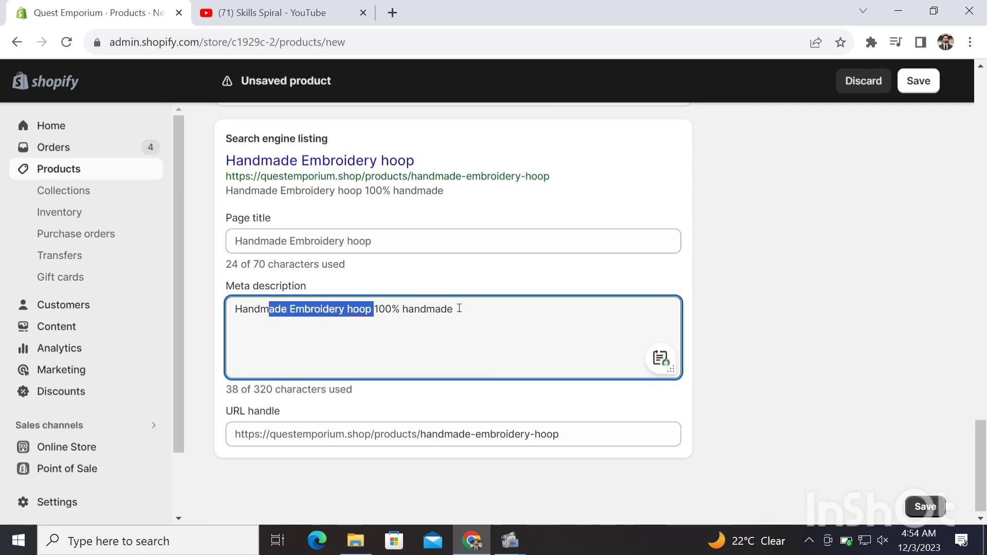
{"action": "key", "text": "BackSpace"}
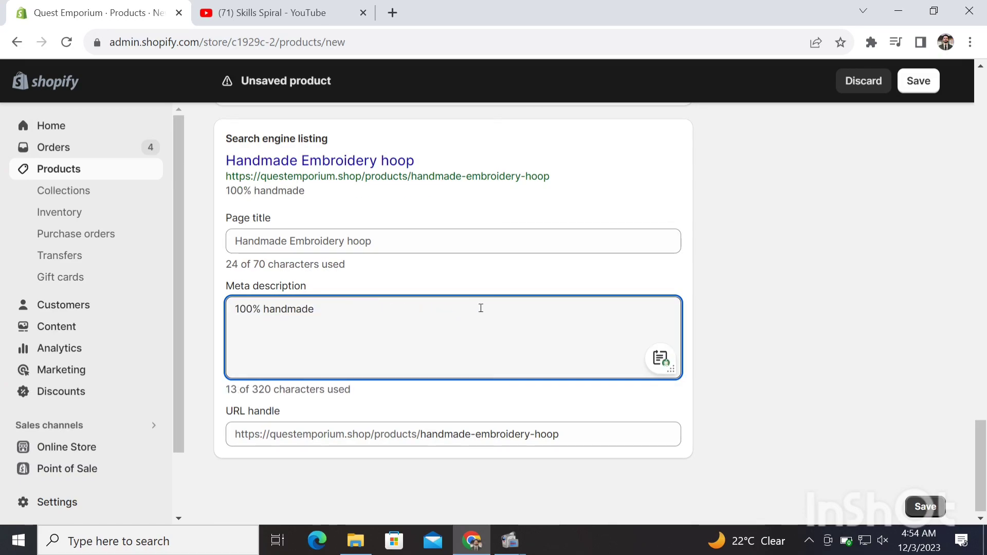
{"action": "left_click", "coordinate": [751, 339]}
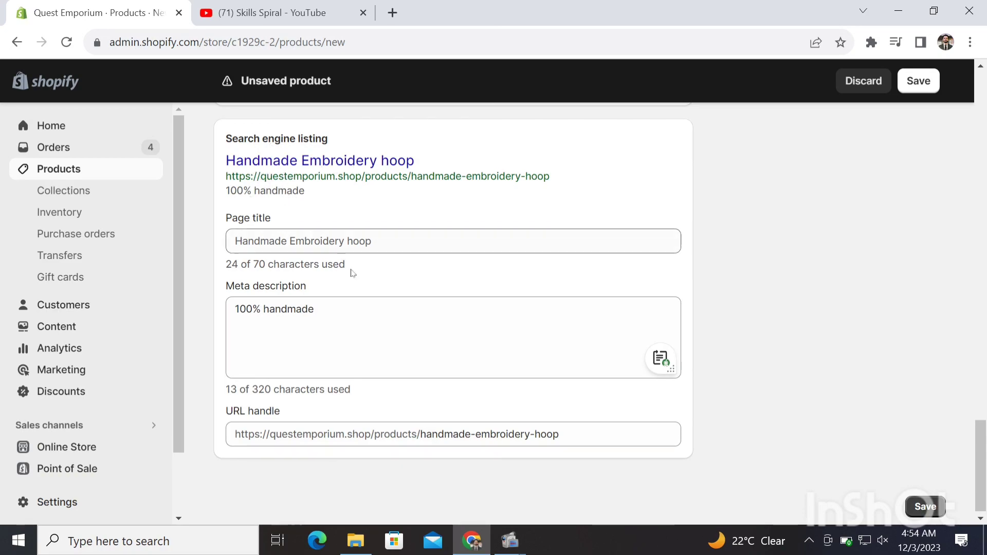
Set the search engine listing's page title to "First Handmade Embroidery hoop Pakistan"
{"action": "left_click", "coordinate": [369, 246]}
{"action": "left_click", "coordinate": [237, 241]}
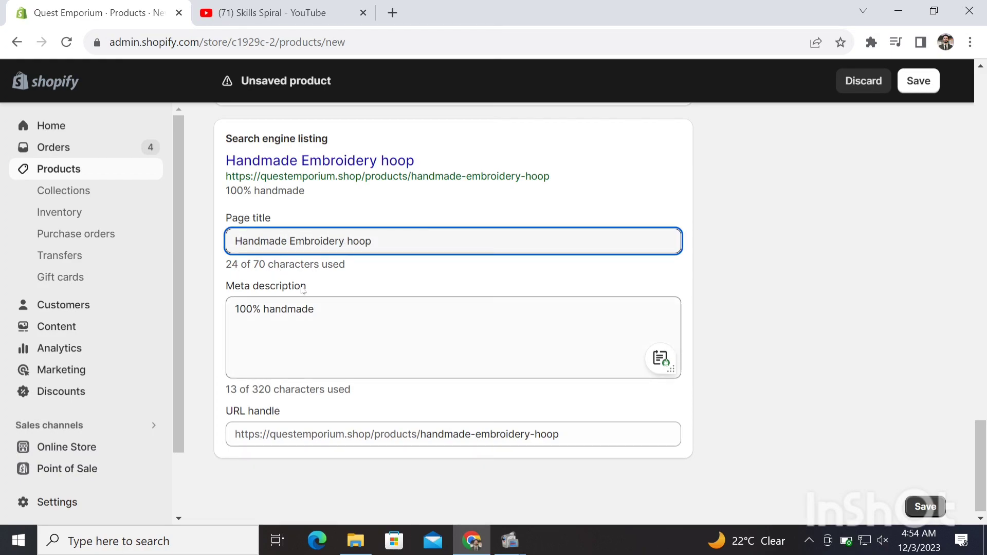
{"action": "type", "text": "First"}
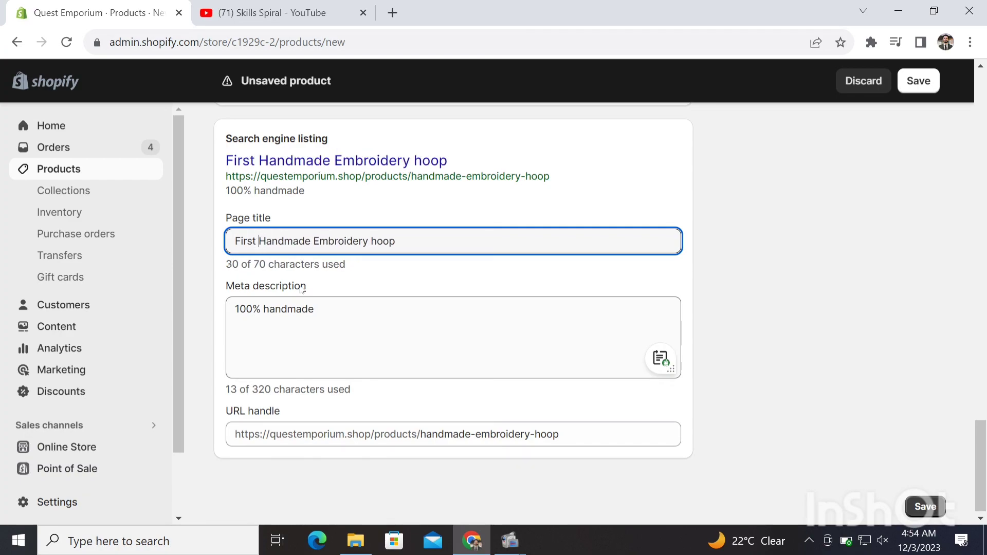
{"action": "left_click", "coordinate": [455, 237]}
{"action": "type", "text": "Pakistan"}
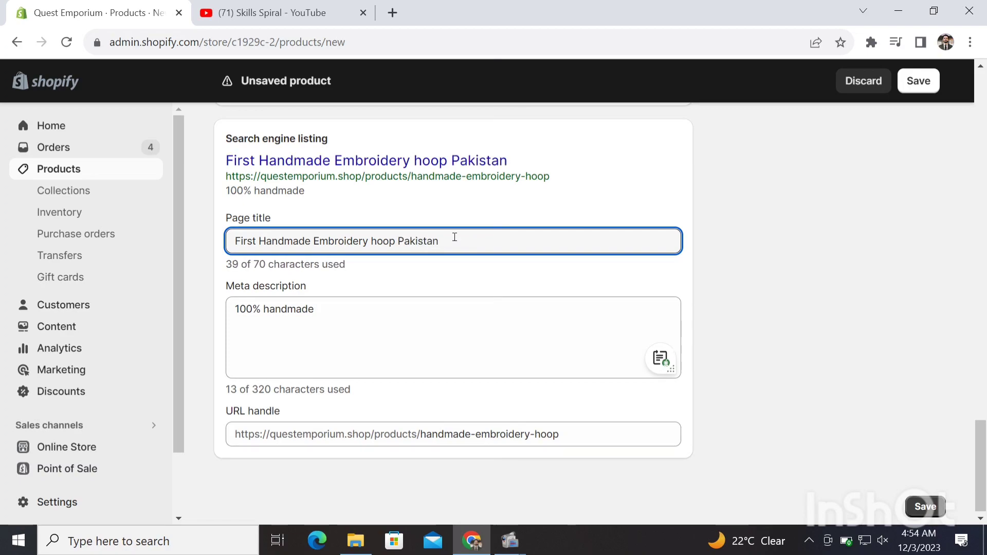
{"action": "left_click", "coordinate": [839, 373]}
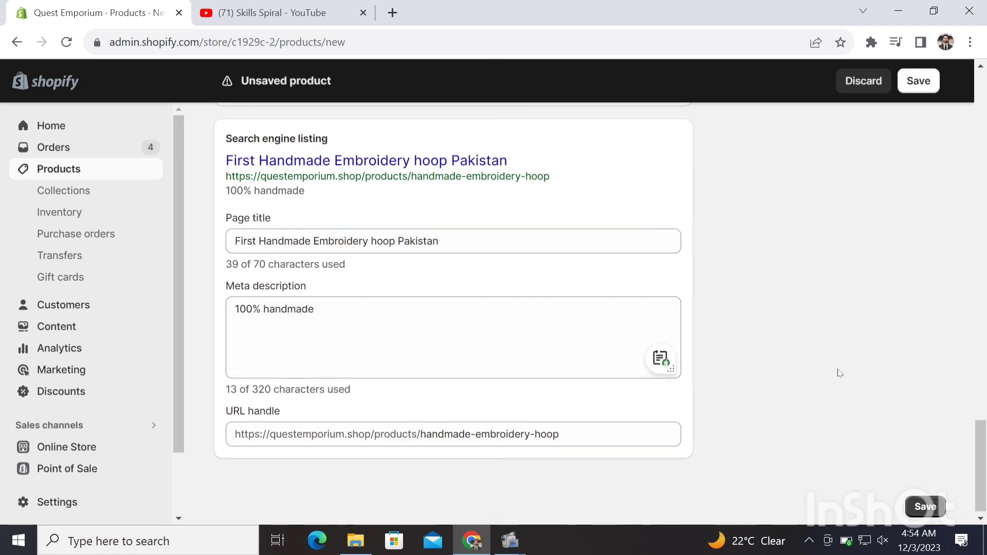
Review the product's status choices and the sales channels and markets it is published to
{"action": "scroll", "coordinate": [979, 371], "scroll_direction": "up", "scroll_amount": 3}
{"action": "left_click_drag", "start_coordinate": [979, 371], "coordinate": [954, 107]}
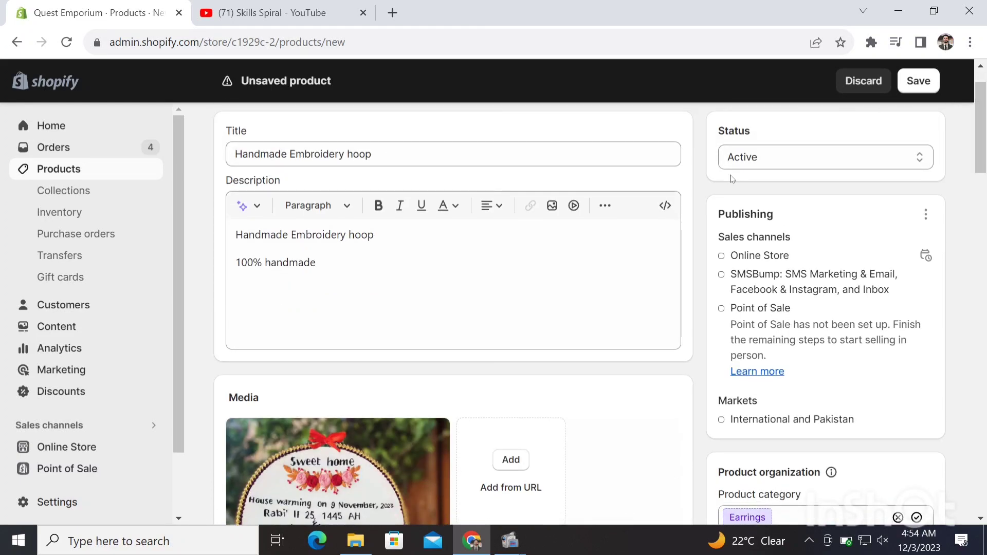
{"action": "left_click", "coordinate": [768, 164]}
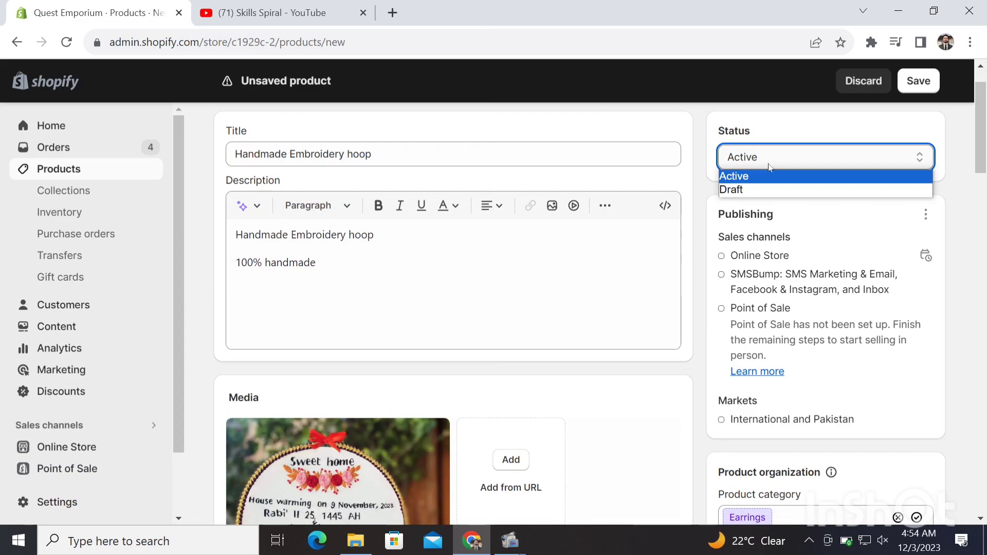
{"action": "left_click", "coordinate": [703, 227]}
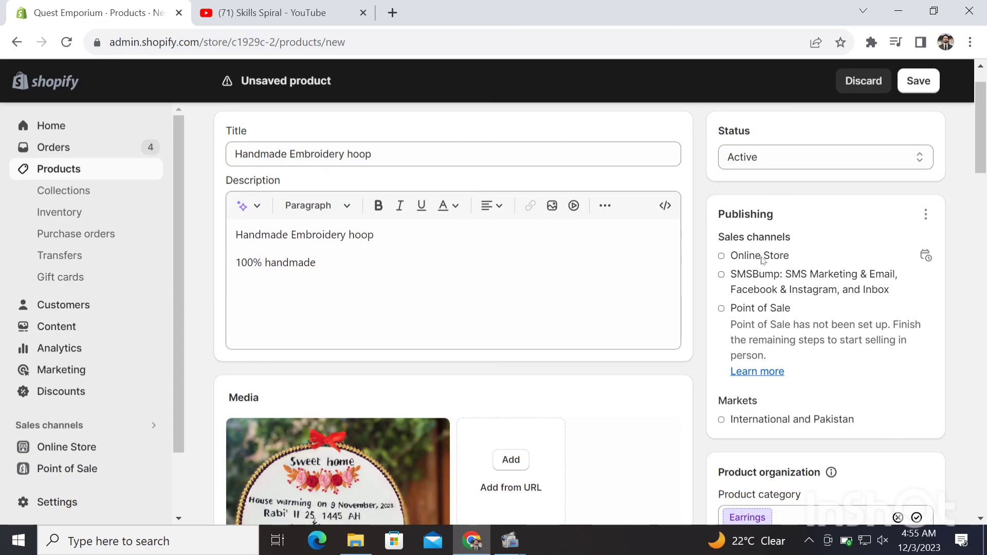
{"action": "scroll", "coordinate": [973, 151], "scroll_direction": "down", "scroll_amount": 2}
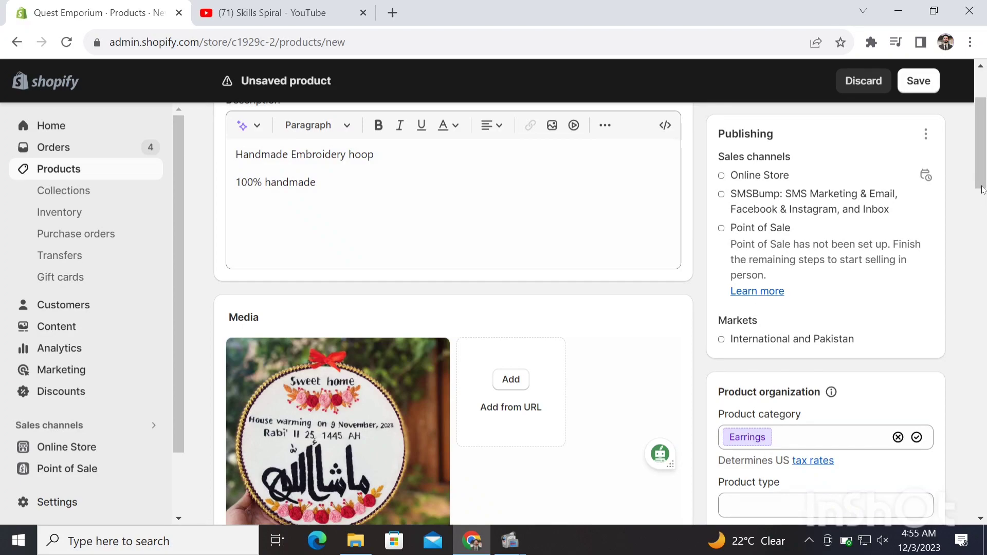
Replace the suggested Earrings product category with Artwork by searching the categories for "art"
{"action": "scroll", "coordinate": [982, 194], "scroll_direction": "down", "scroll_amount": 5}
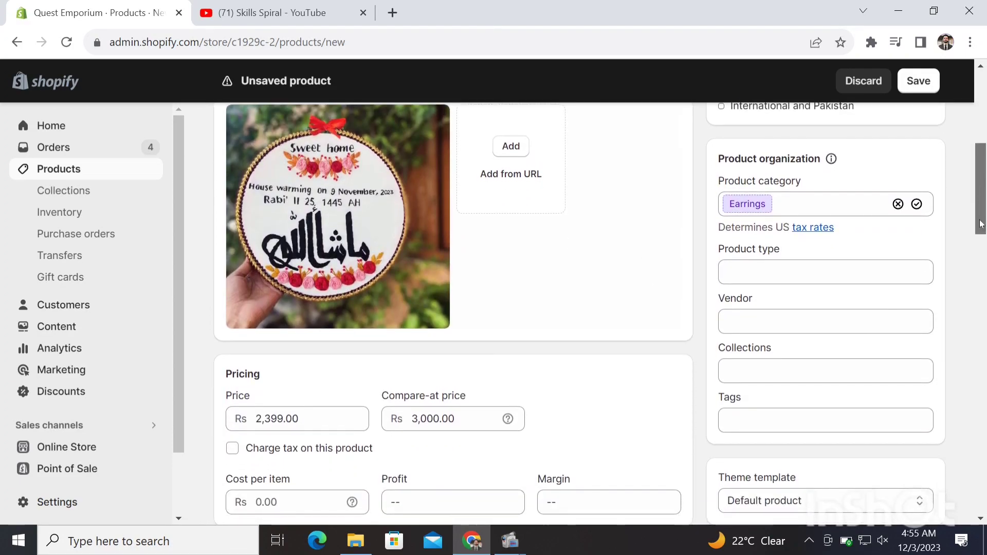
{"action": "mouse_move", "coordinate": [833, 159]}
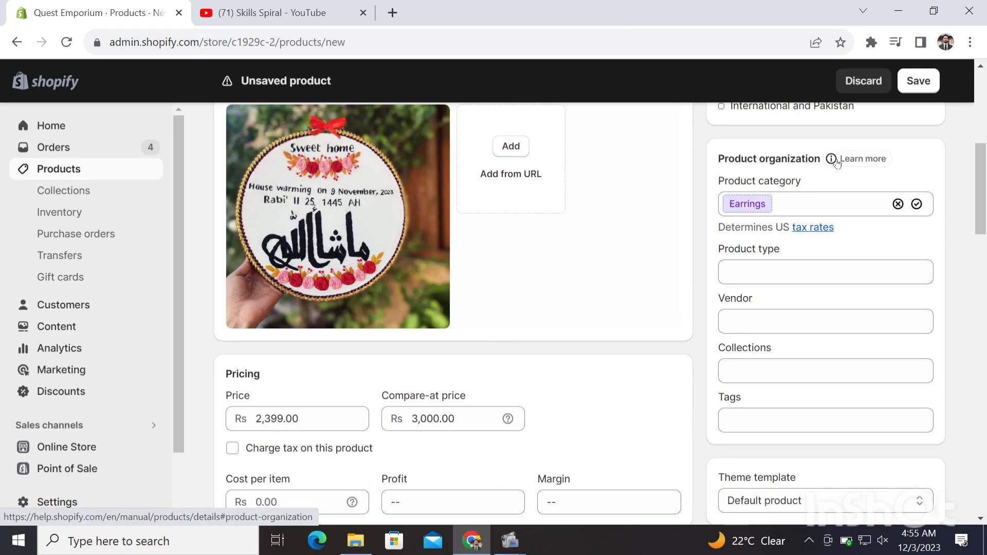
{"action": "left_click", "coordinate": [812, 204]}
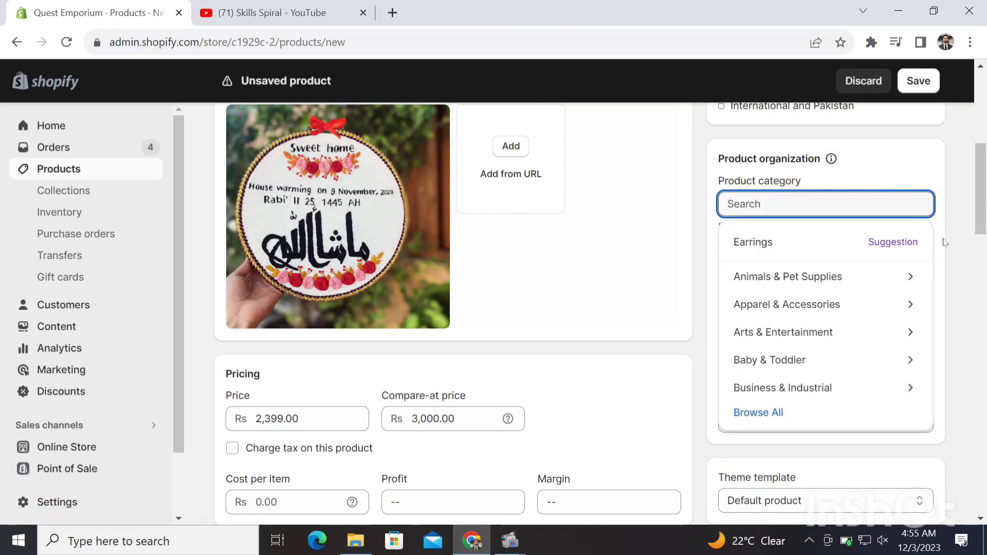
{"action": "left_click", "coordinate": [906, 244]}
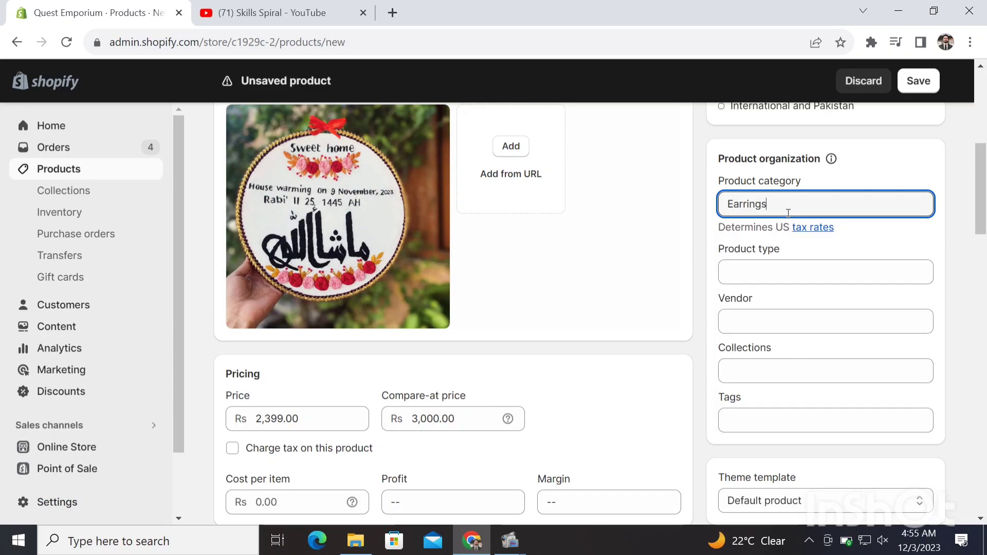
{"action": "left_click_drag", "start_coordinate": [789, 213], "coordinate": [704, 211]}
{"action": "key", "text": "BackSpace"}
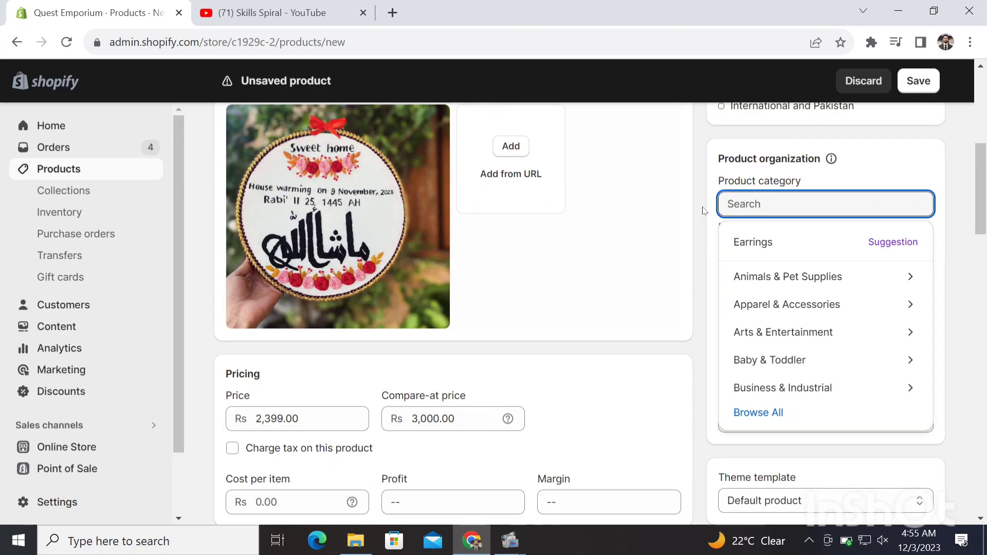
{"action": "type", "text": "art"}
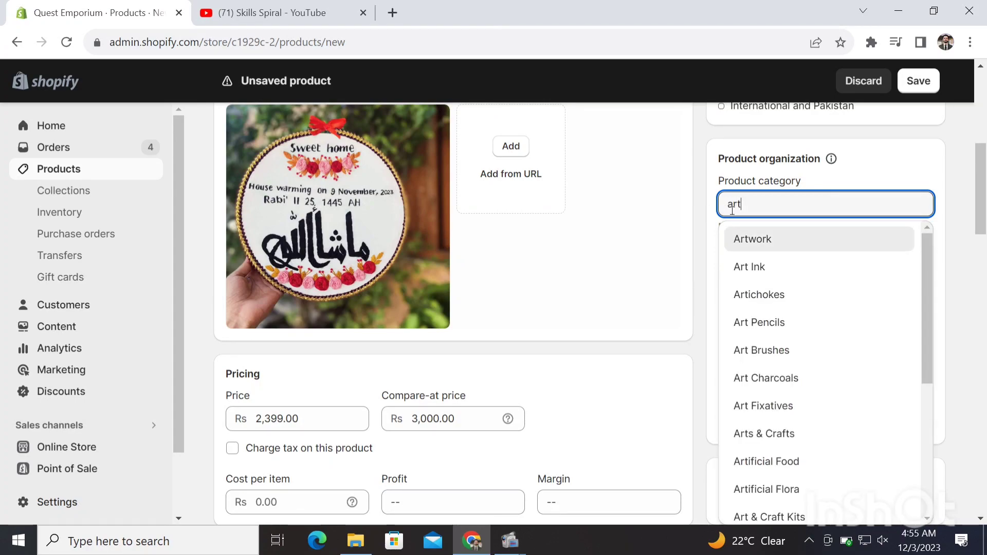
{"action": "left_click", "coordinate": [759, 240]}
{"action": "left_click", "coordinate": [699, 248]}
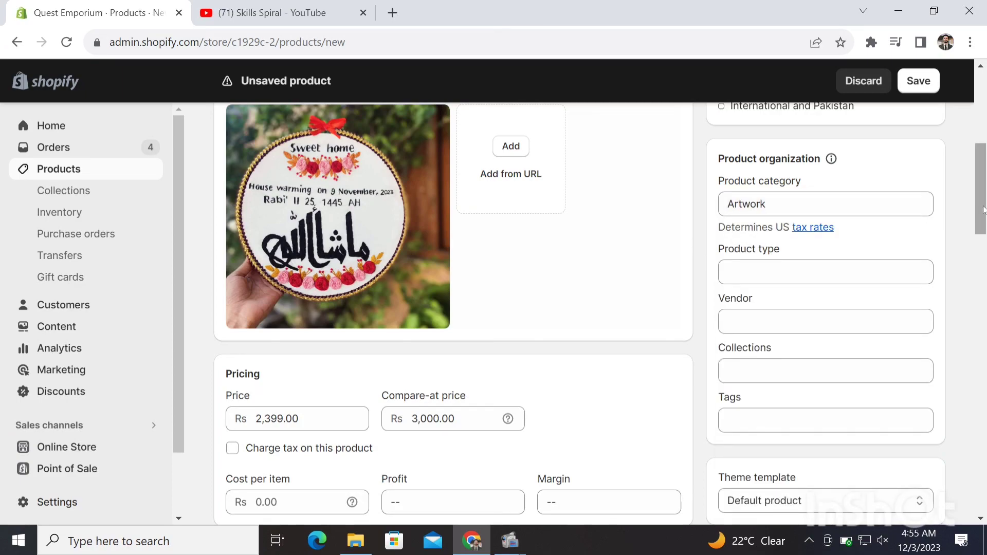
Add the existing tag "family" to the product from the full list of available tags
{"action": "scroll", "coordinate": [982, 211], "scroll_direction": "down", "scroll_amount": 1}
{"action": "left_click", "coordinate": [817, 358]}
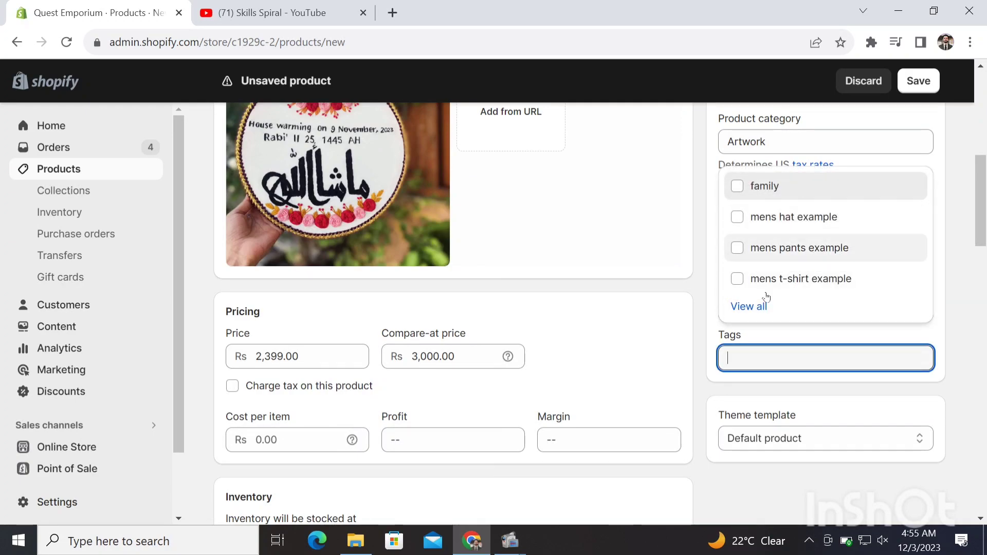
{"action": "left_click", "coordinate": [748, 307]}
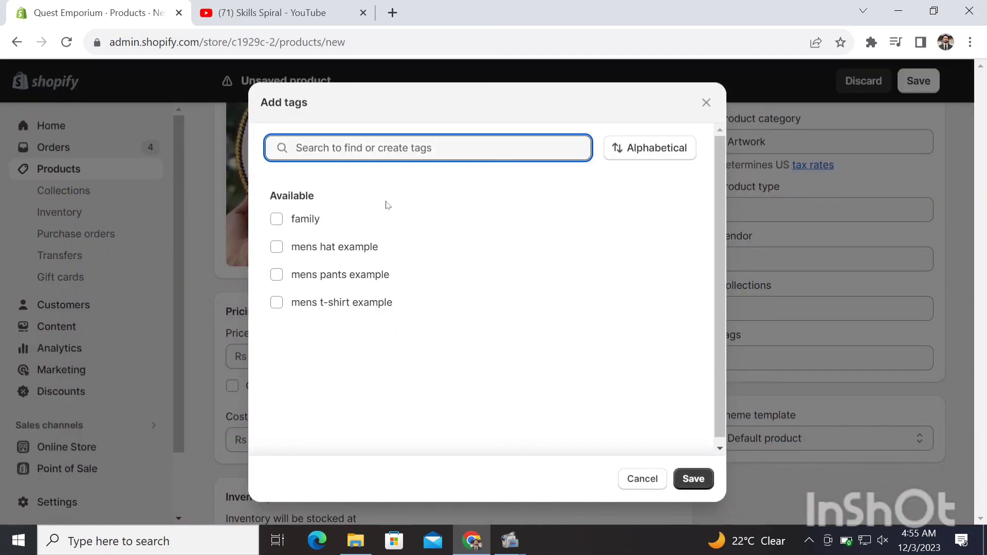
{"action": "left_click", "coordinate": [276, 220]}
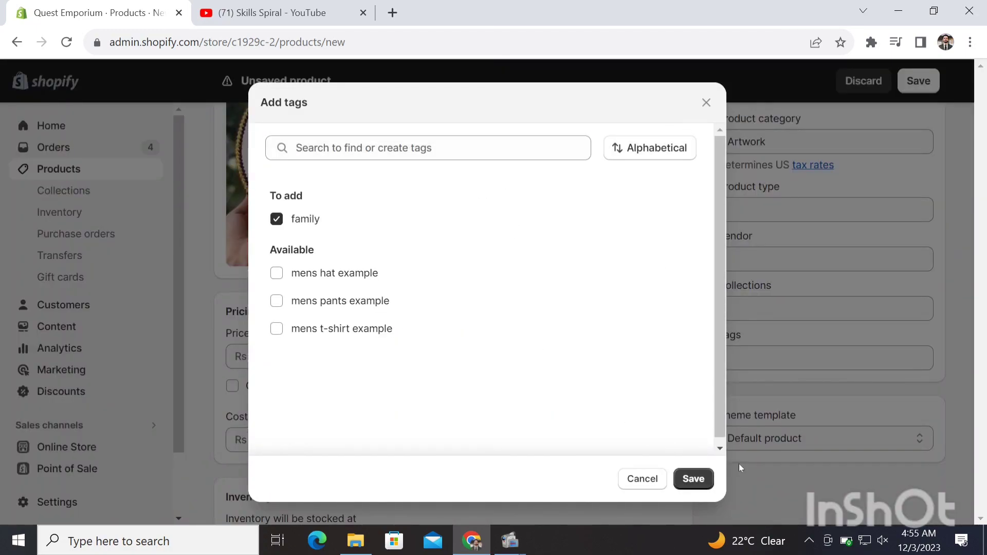
{"action": "left_click", "coordinate": [703, 479]}
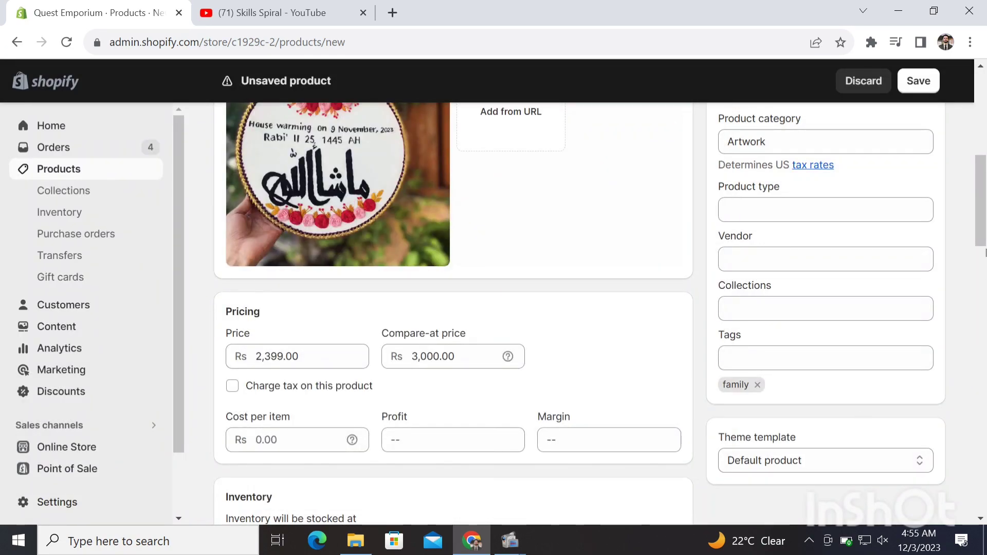
Create a new tag "islamic" and add it to the product
{"action": "left_click_drag", "start_coordinate": [985, 182], "coordinate": [985, 188]}
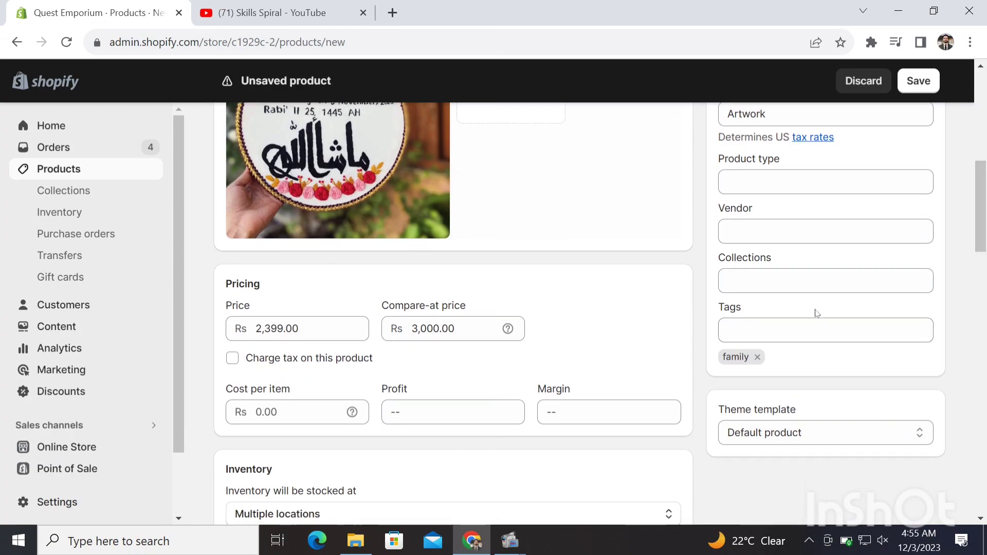
{"action": "left_click", "coordinate": [808, 324]}
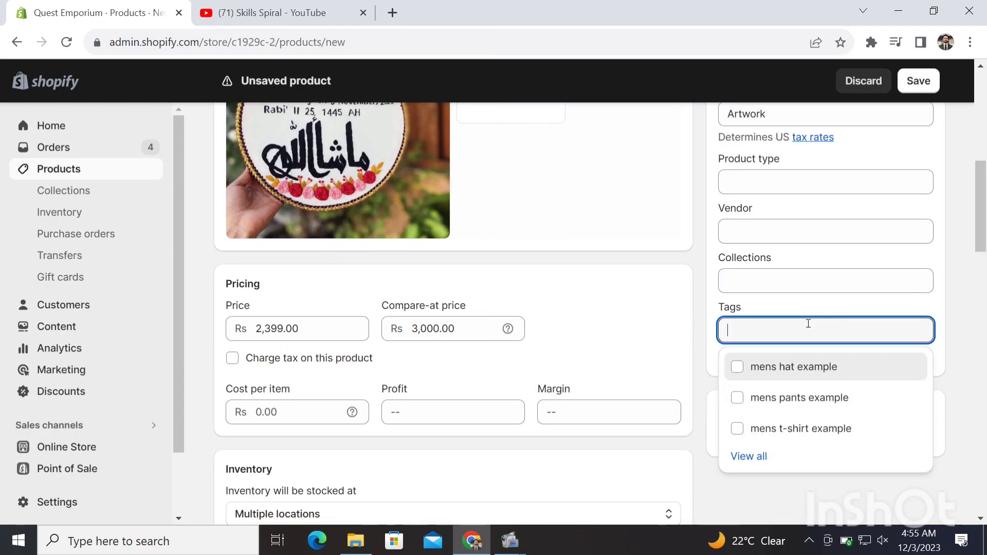
{"action": "type", "text": "islamic"}
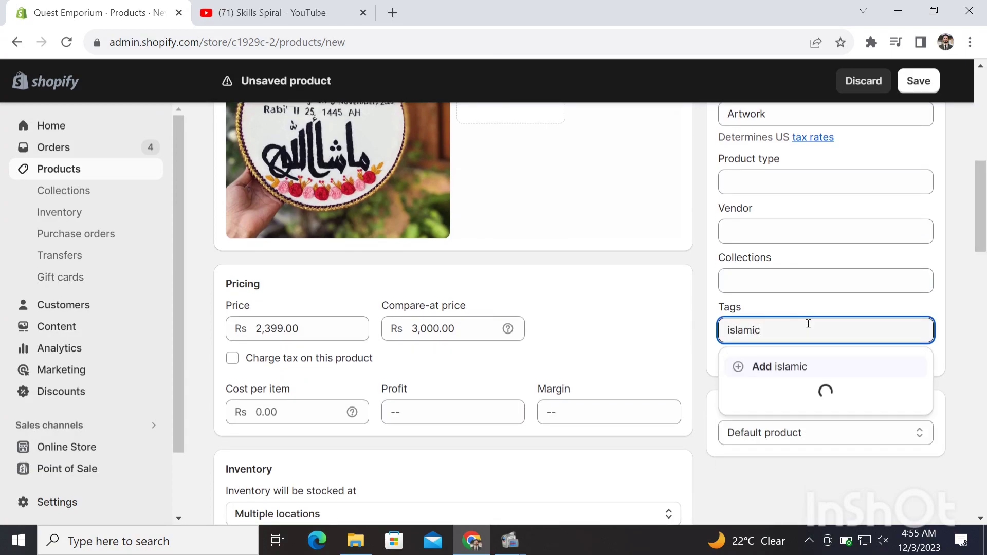
{"action": "left_click", "coordinate": [761, 365]}
{"action": "left_click", "coordinate": [698, 394]}
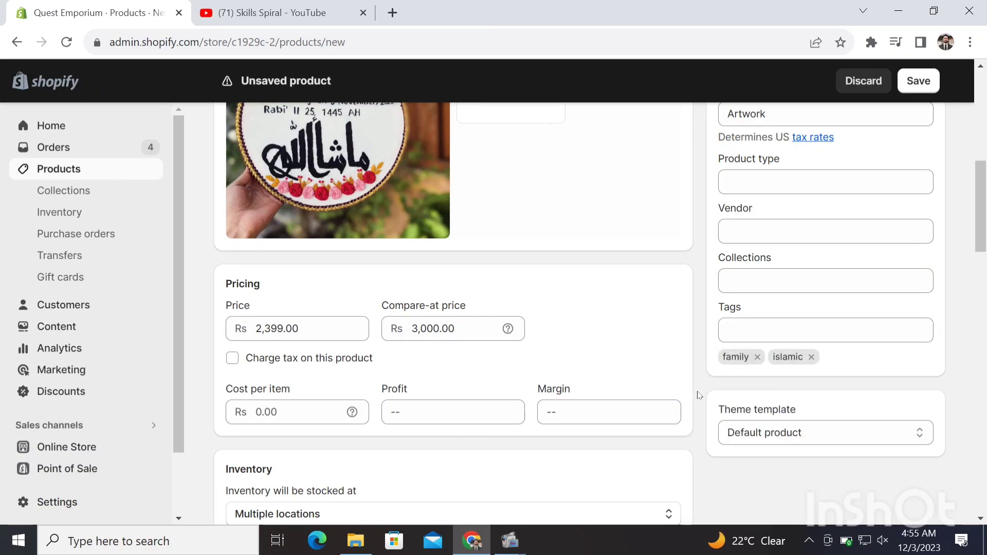
Save the new product and open the list of products with an active status in a new tab
{"action": "left_click_drag", "start_coordinate": [986, 209], "coordinate": [919, 62]}
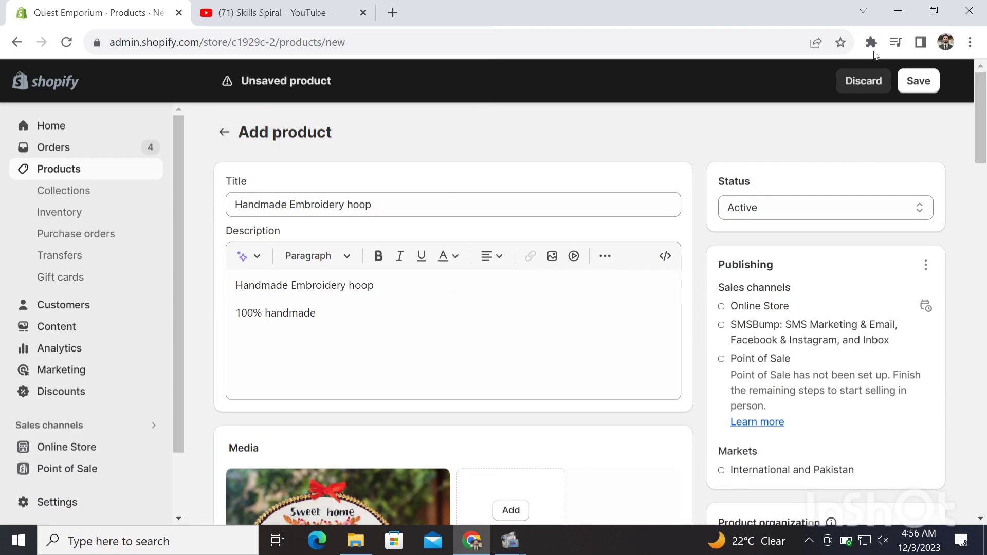
{"action": "left_click", "coordinate": [915, 80]}
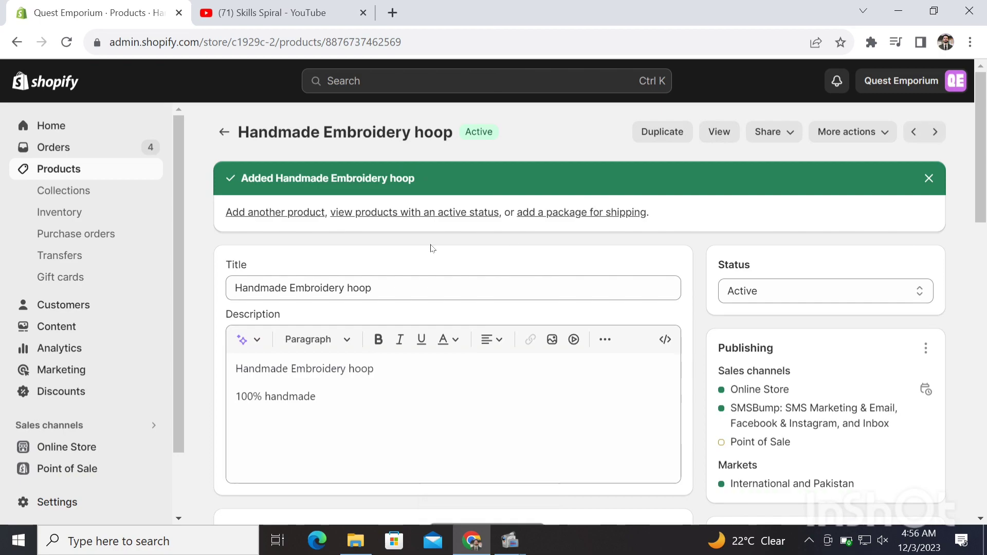
{"action": "right_click", "coordinate": [374, 214]}
{"action": "left_click", "coordinate": [390, 218]}
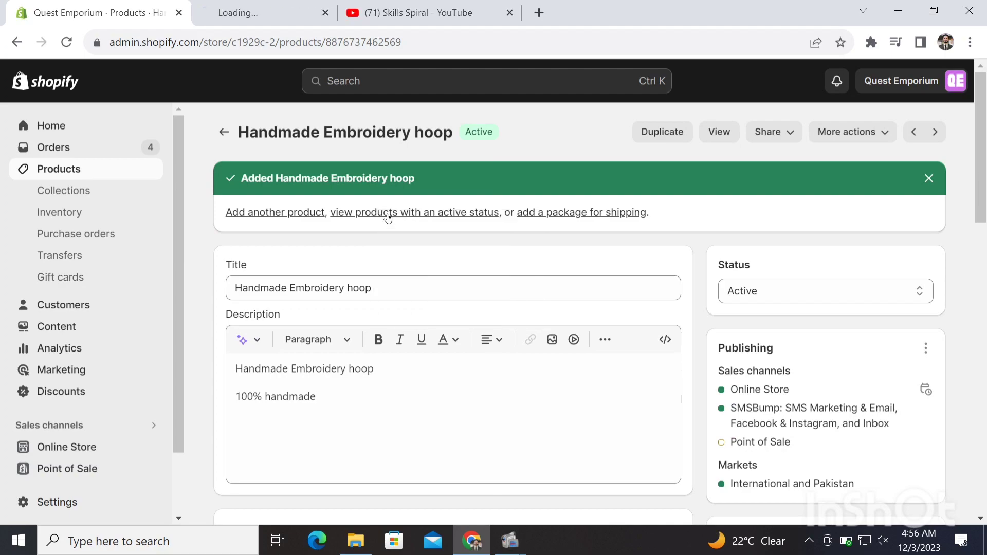
{"action": "left_click", "coordinate": [236, 7]}
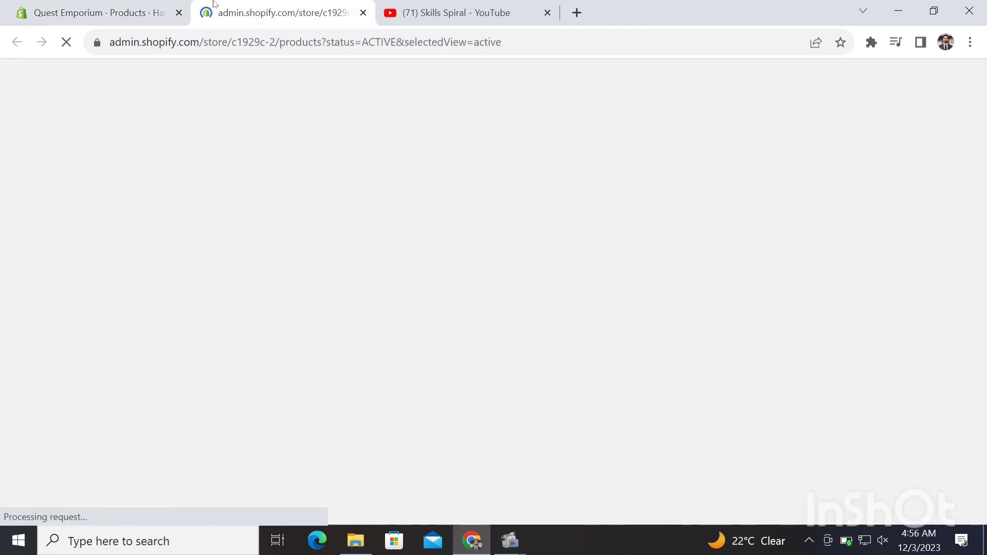
Return to the saved product, view it in the online store and examine its image, price and size options
{"action": "left_click", "coordinate": [153, 5]}
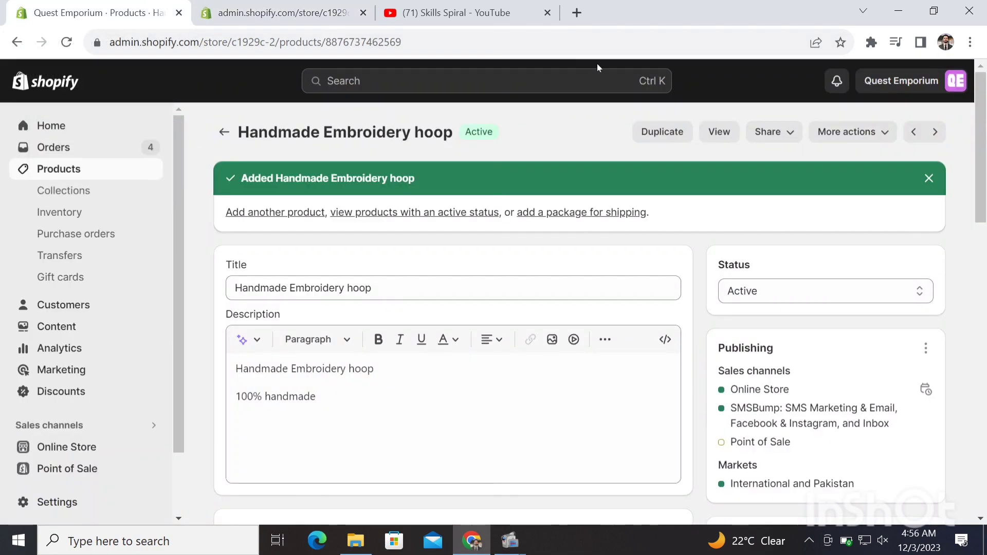
{"action": "left_click", "coordinate": [719, 134]}
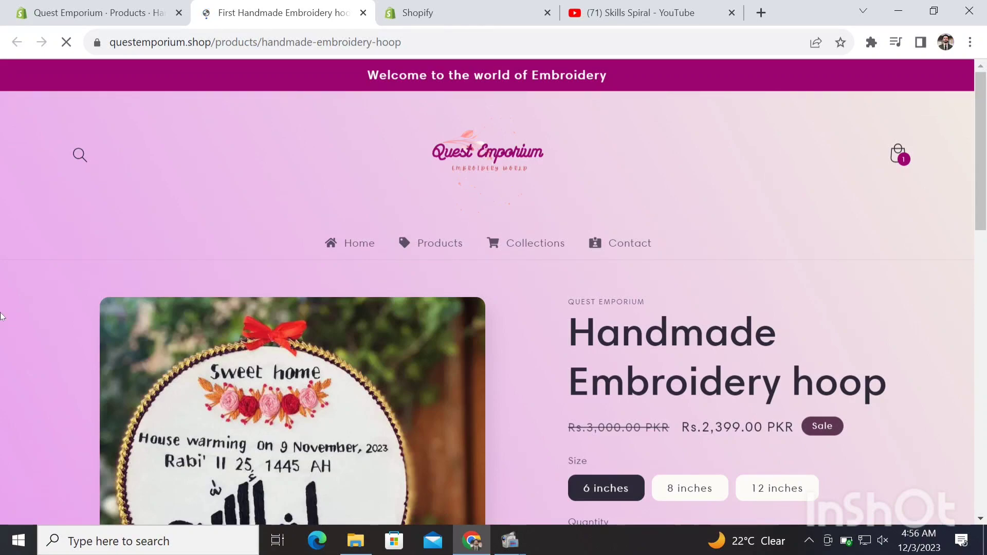
{"action": "scroll", "coordinate": [597, 211], "scroll_direction": "down", "scroll_amount": 2}
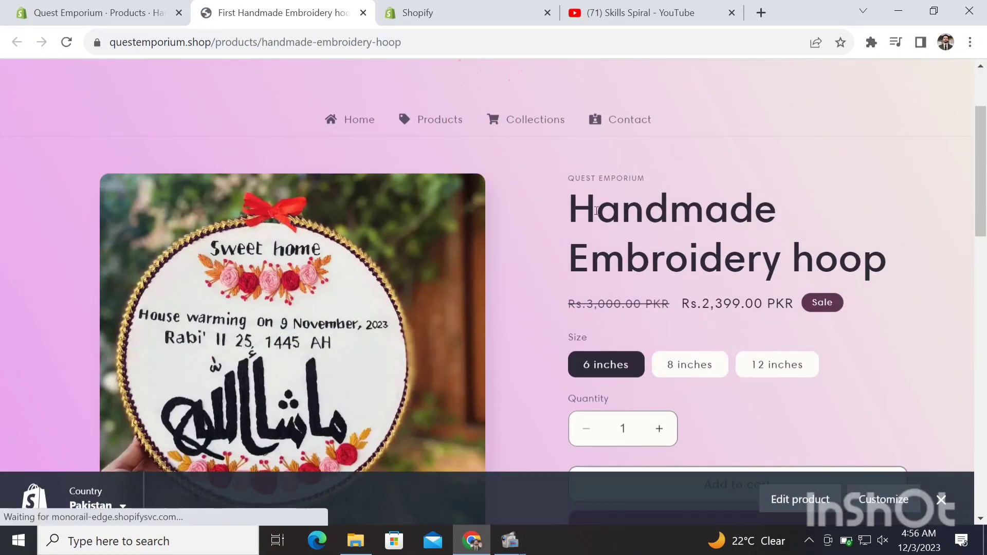
{"action": "left_click_drag", "start_coordinate": [984, 200], "coordinate": [985, 227]}
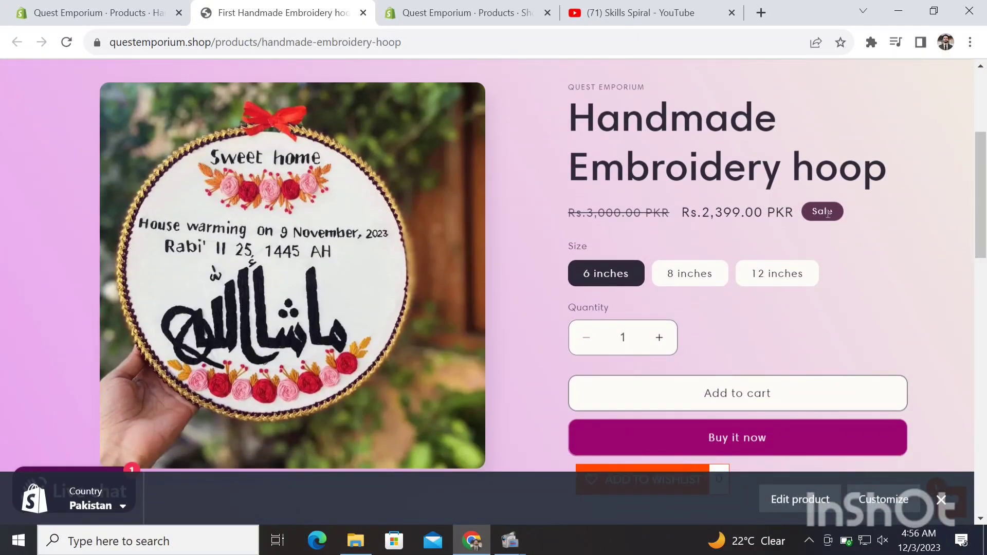
{"action": "left_click_drag", "start_coordinate": [795, 213], "coordinate": [769, 215]}
{"action": "left_click", "coordinate": [914, 282]}
Check the storefront price of each size variant by selecting 8 inches, 12 inches and finally 6 inches
{"action": "left_click", "coordinate": [685, 288]}
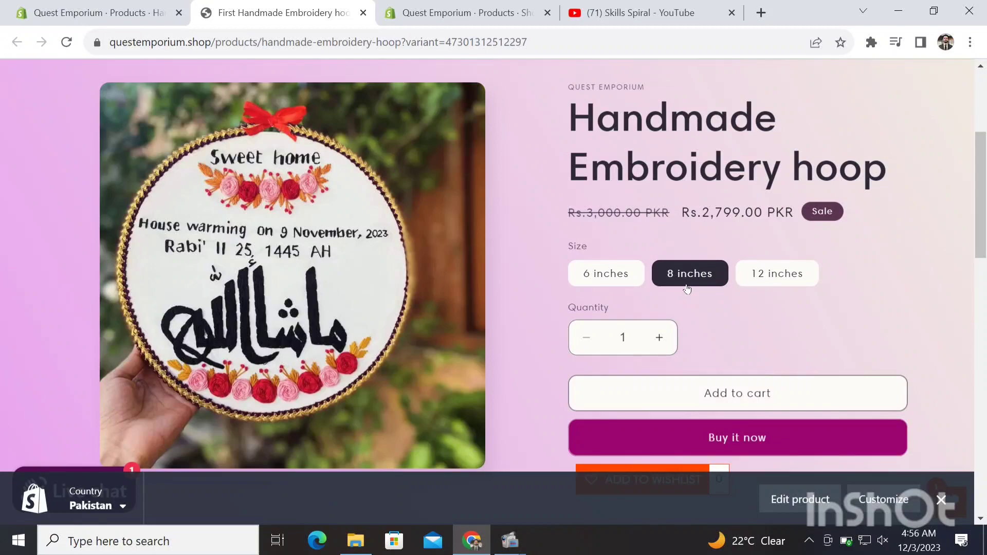
{"action": "left_click", "coordinate": [772, 283]}
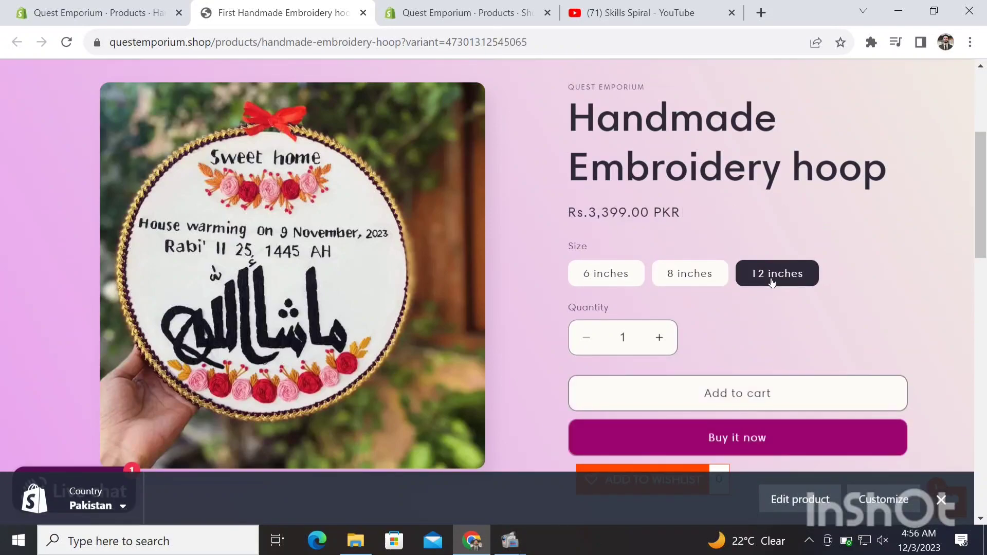
{"action": "left_click", "coordinate": [679, 272]}
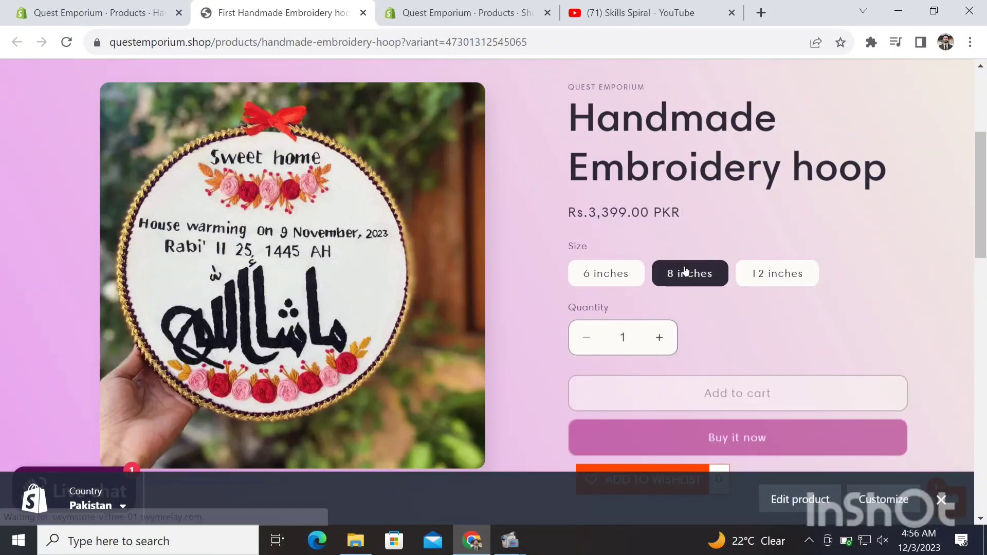
{"action": "left_click", "coordinate": [616, 268]}
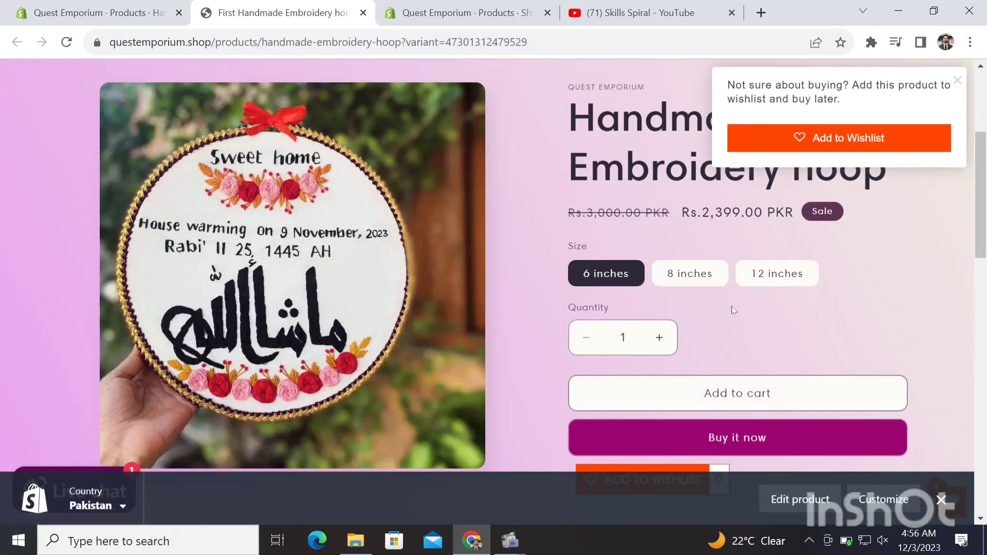
Add one 6 inches hoop to the cart from the storefront page and dismiss the cart notification
{"action": "scroll", "coordinate": [831, 375], "scroll_direction": "down", "scroll_amount": 2}
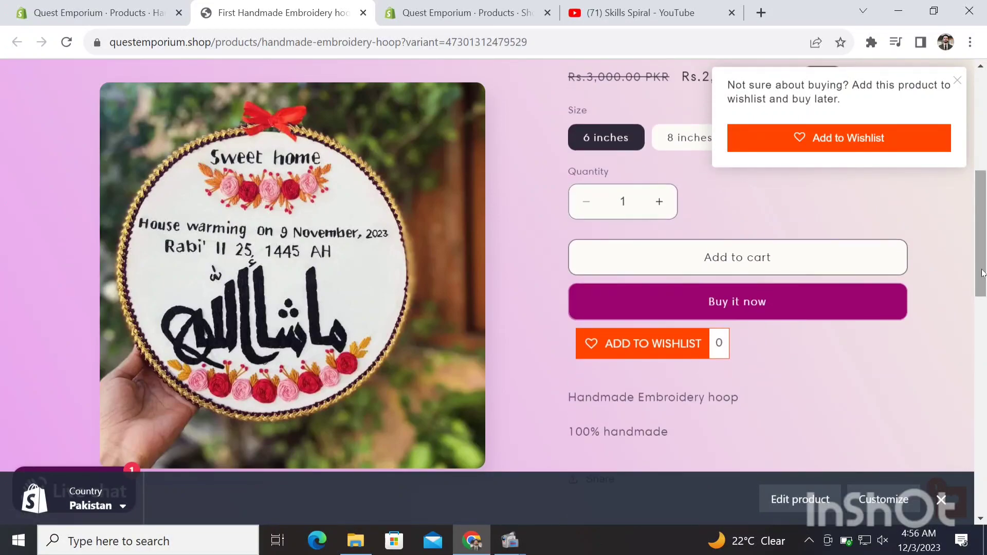
{"action": "left_click", "coordinate": [721, 255]}
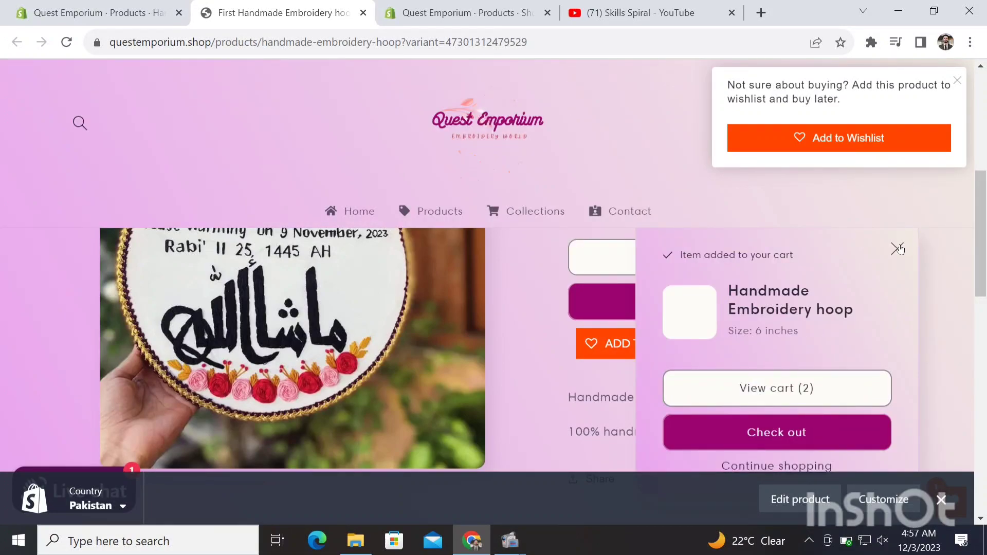
{"action": "left_click", "coordinate": [898, 249]}
Switch to the Skills Spiral channel page on YouTube
{"action": "left_click", "coordinate": [679, 5]}
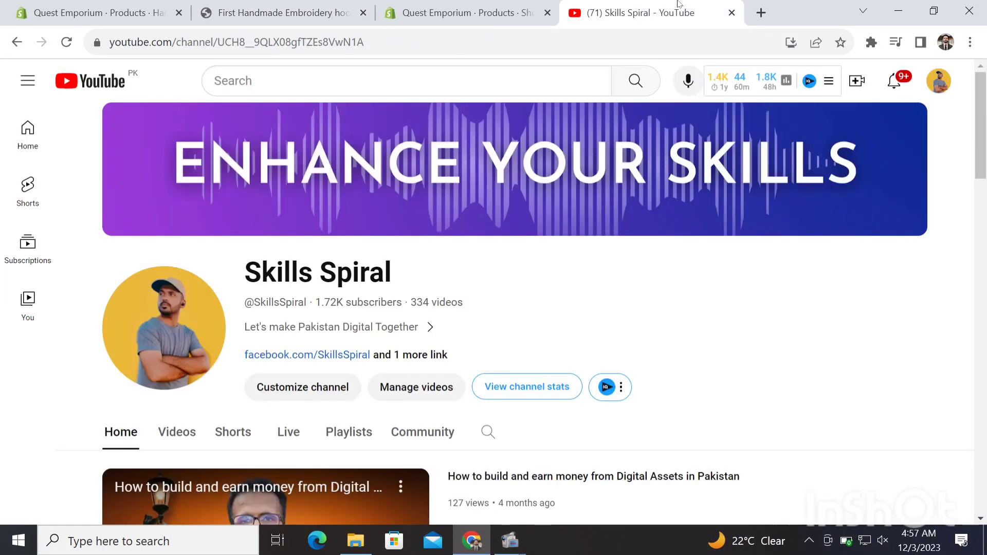